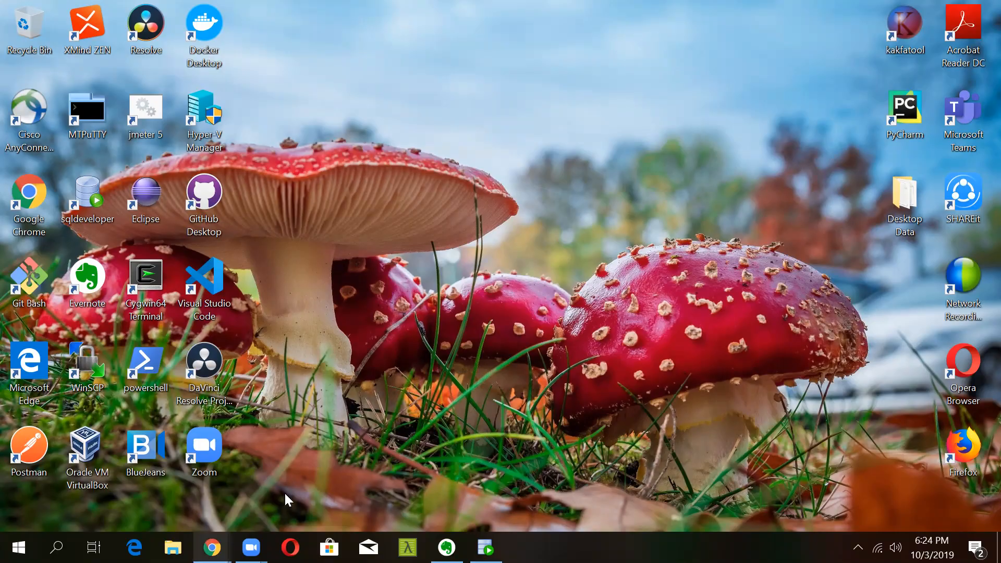
Step: Open github.com in the browser and search GitHub for "frogger"
text(github.com)
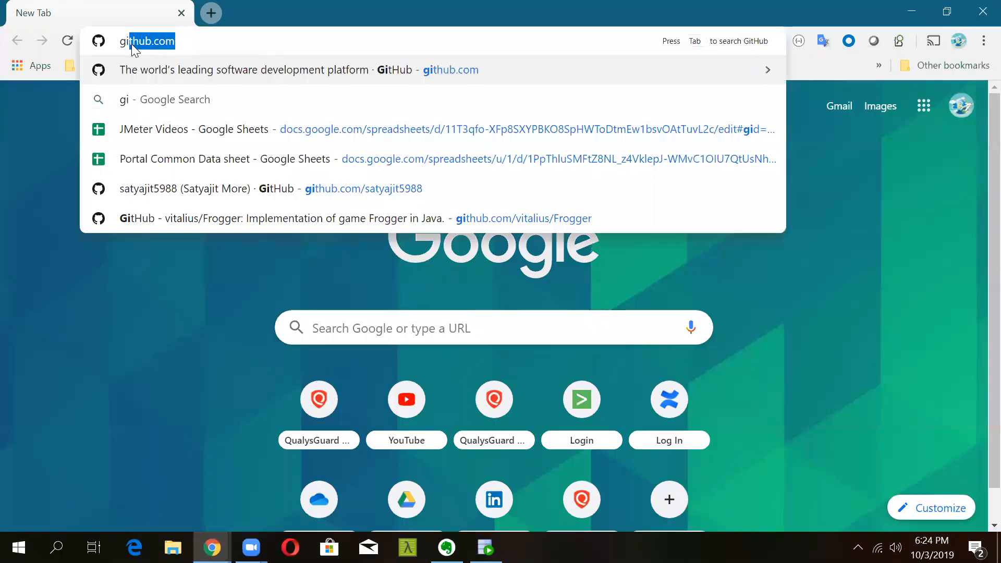
key(Return)
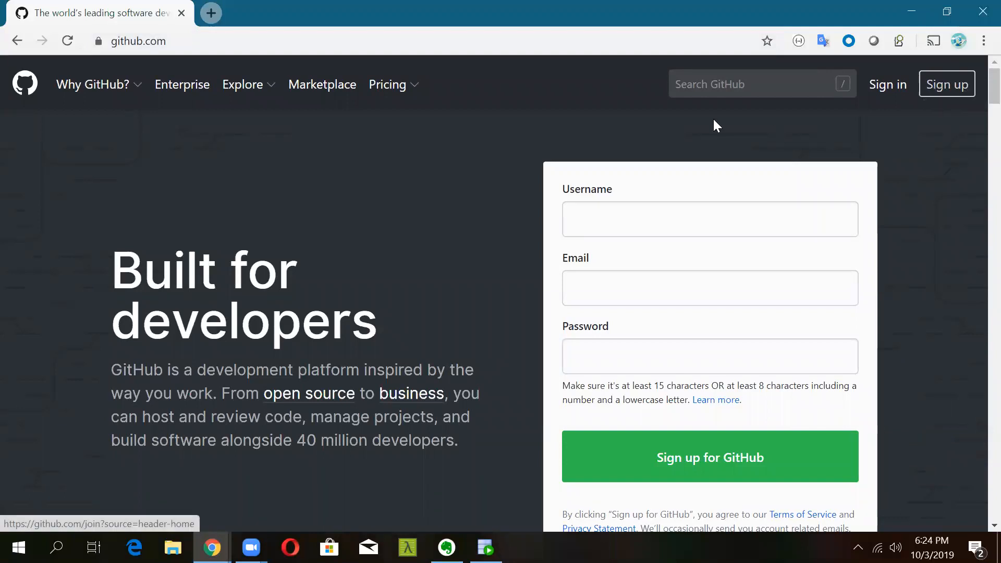
click(688, 84)
text(frogger)
key(Return)
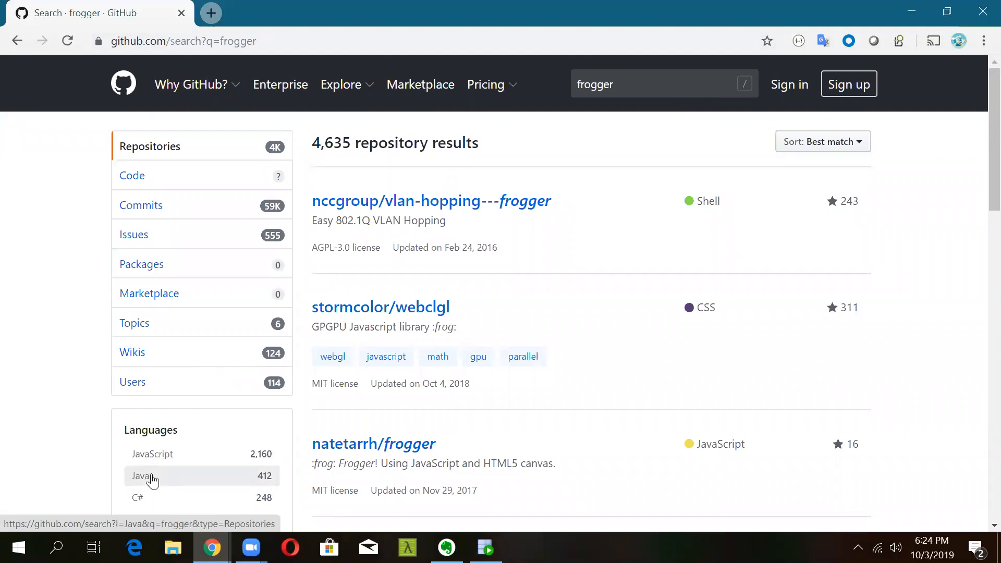
Step: Filter the repository results to Java and open the vitalius/Frogger repository
click(147, 477)
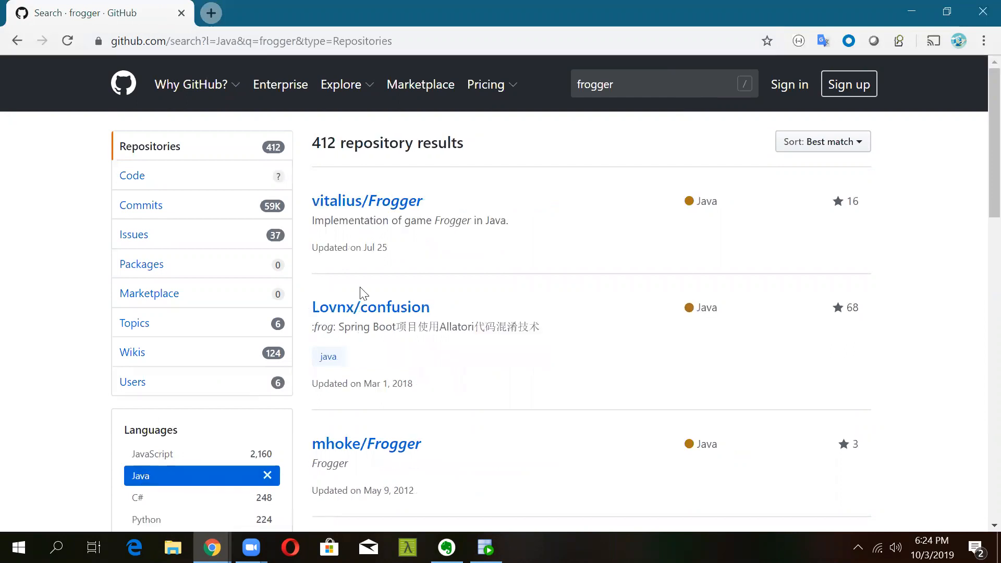
click(352, 204)
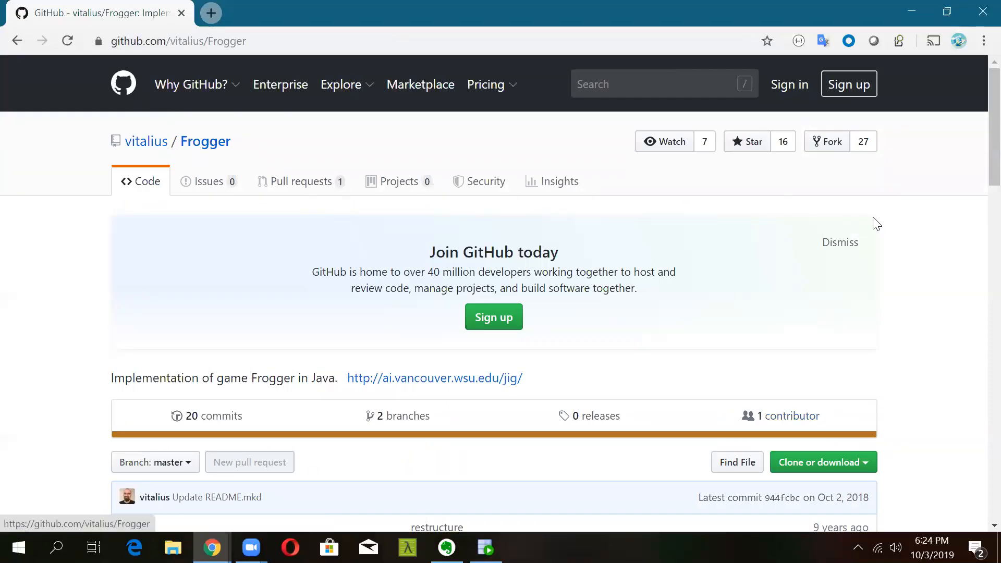
scroll(979, 149, down, 1)
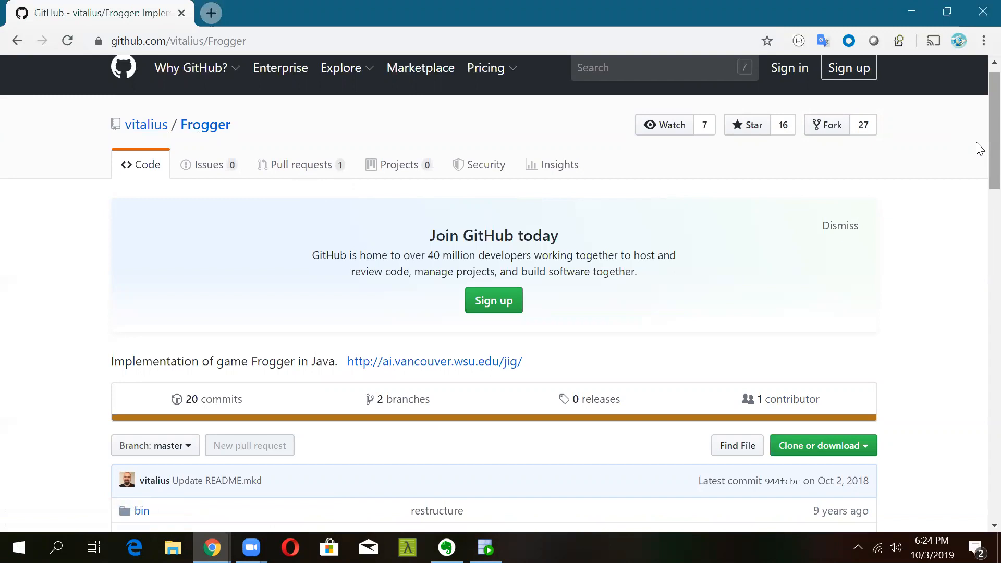
click(862, 449)
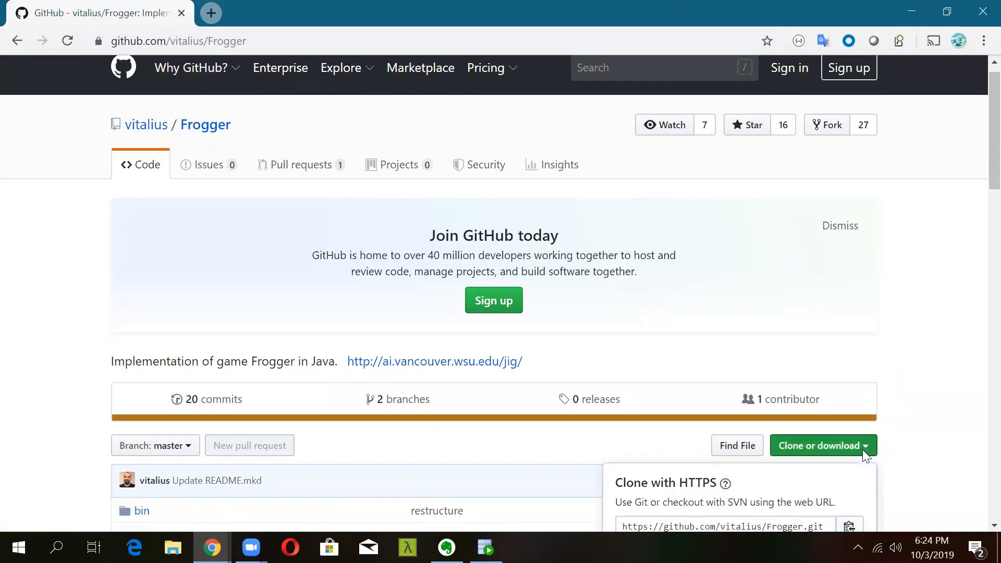
scroll(837, 458, down, 1)
click(765, 449)
key(ctrl+c)
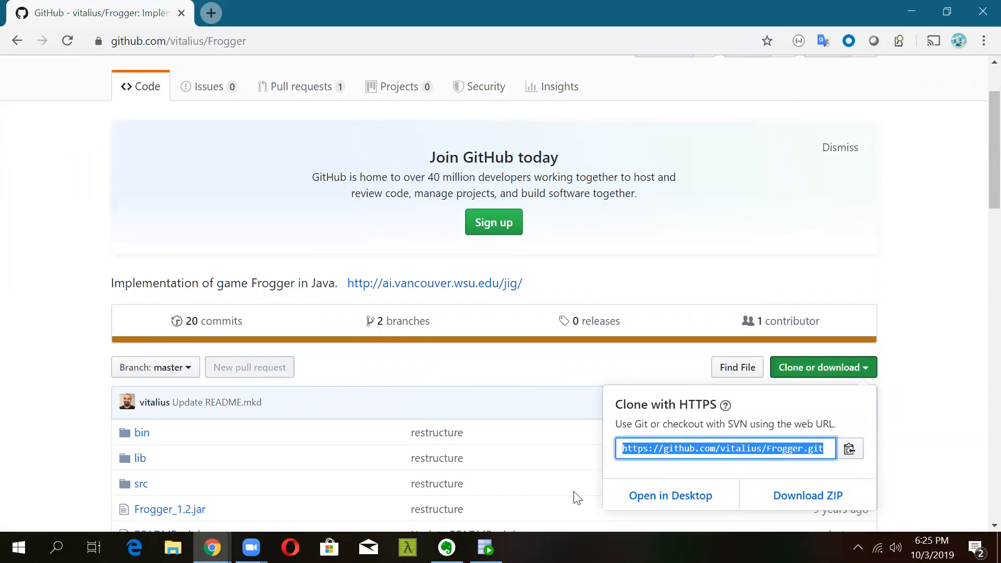
Step: Open a new Notepad document and paste the copied Frogger repository URL into it
key(super+r)
text(no)
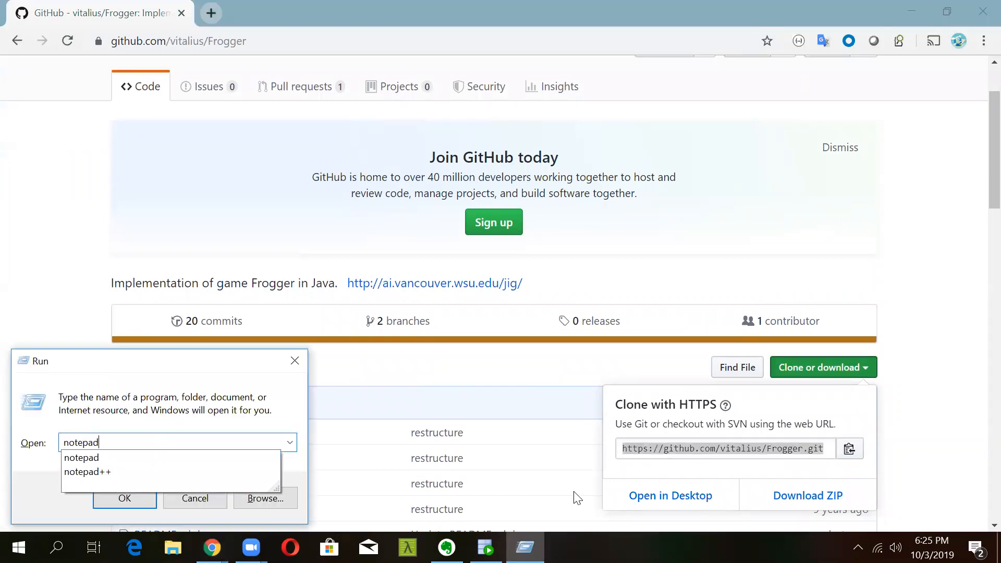
text(tepad)
key(Return)
key(ctrl+v)
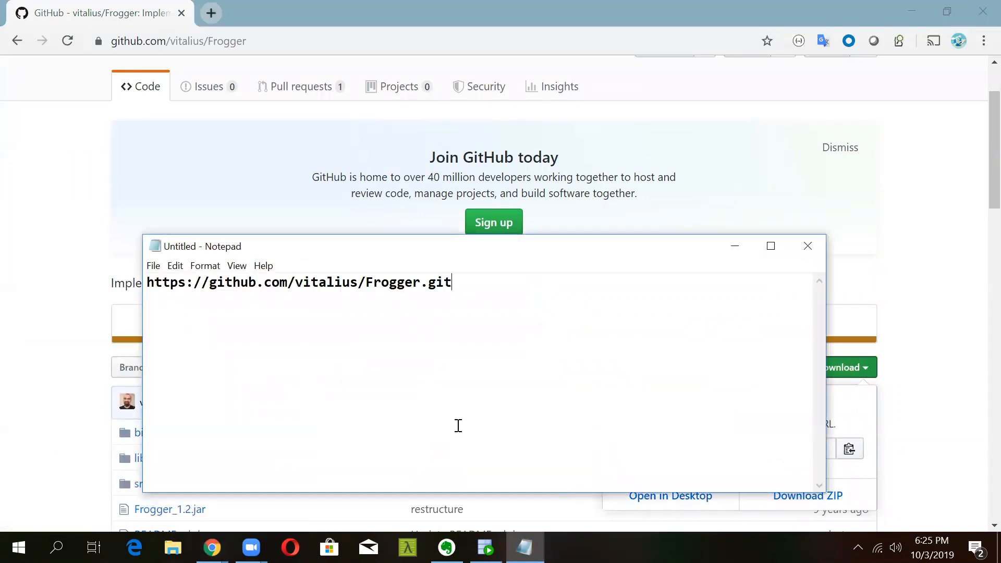
Step: Minimize the browser and Notepad windows and launch Eclipse with the eclipse-workspace directory as its workspace
click(913, 8)
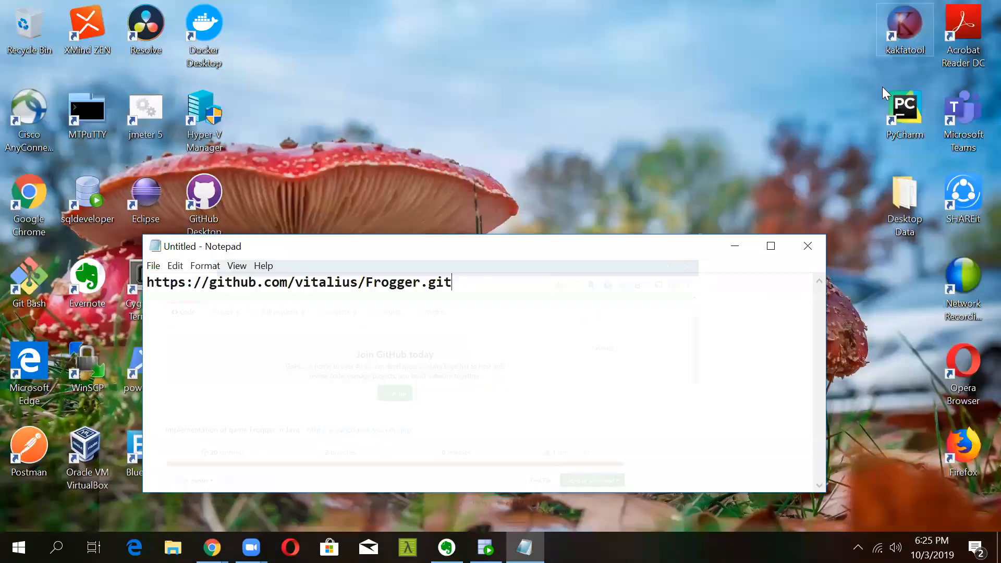
click(736, 246)
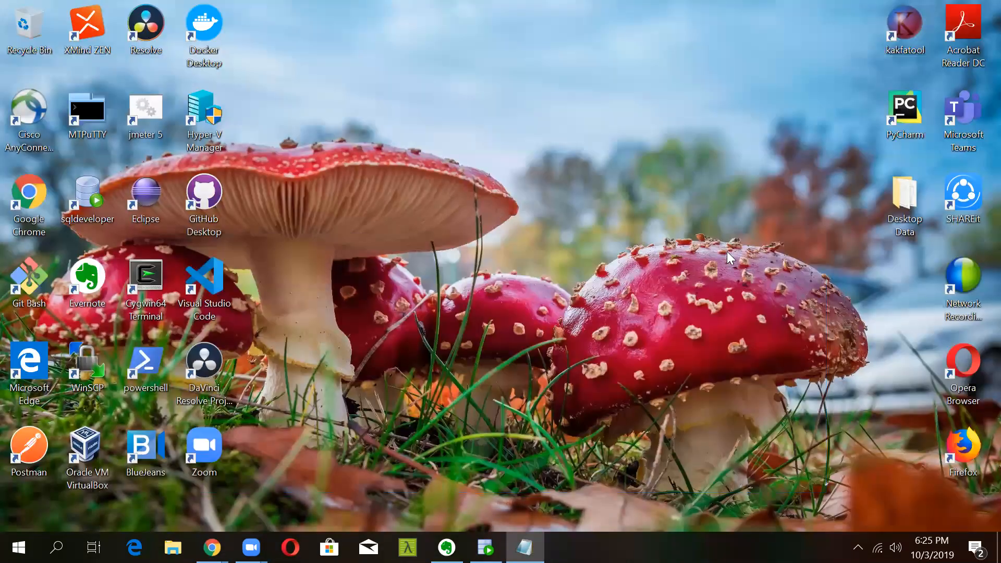
double_click(150, 195)
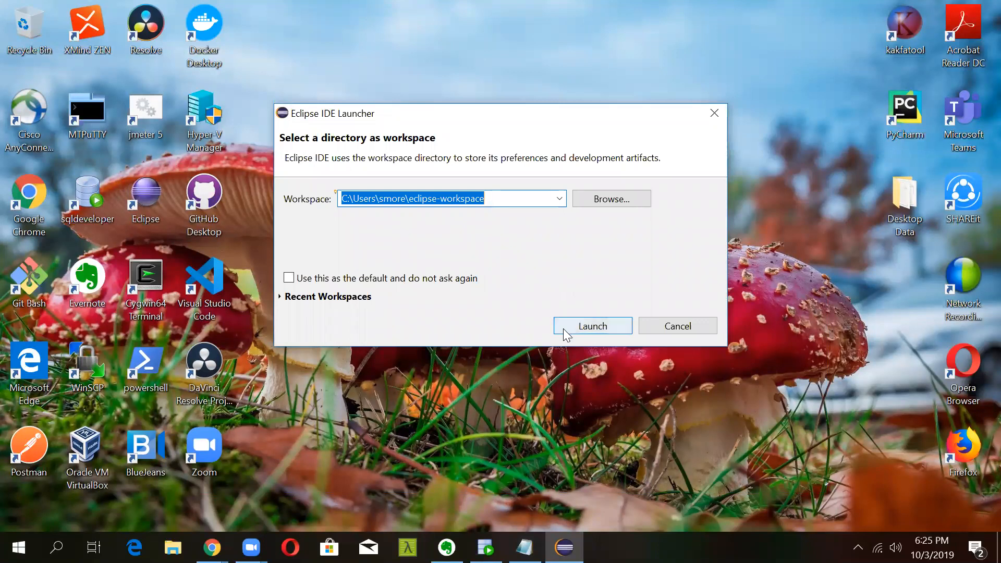
click(577, 328)
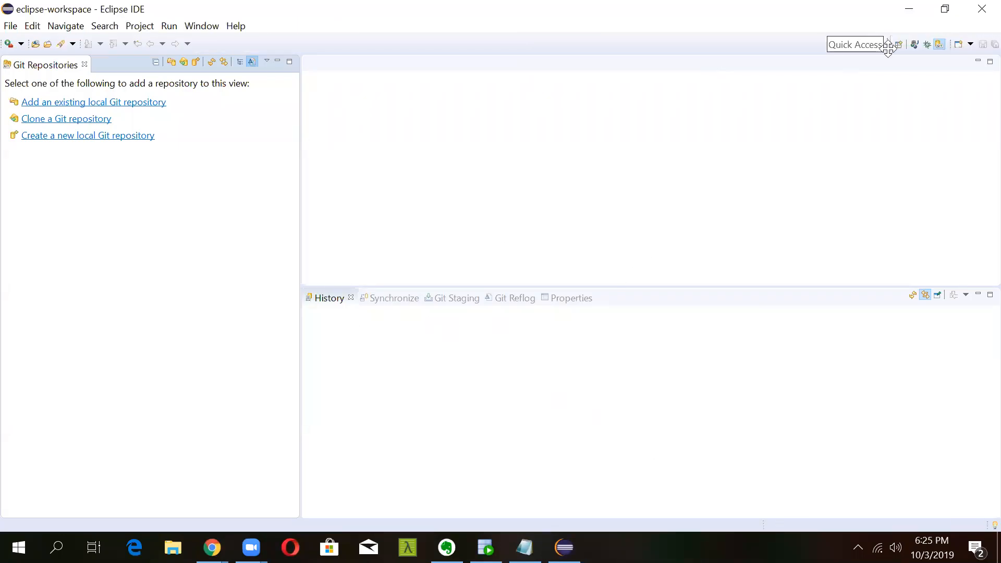
Step: Switch to the Java perspective, view the list of available perspectives and return to the Git perspective
click(916, 46)
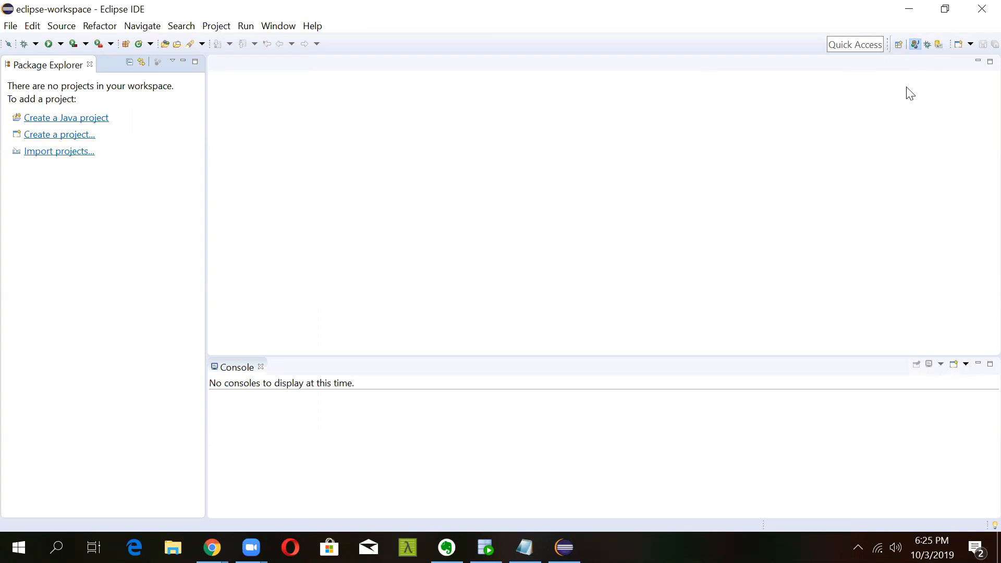
click(898, 45)
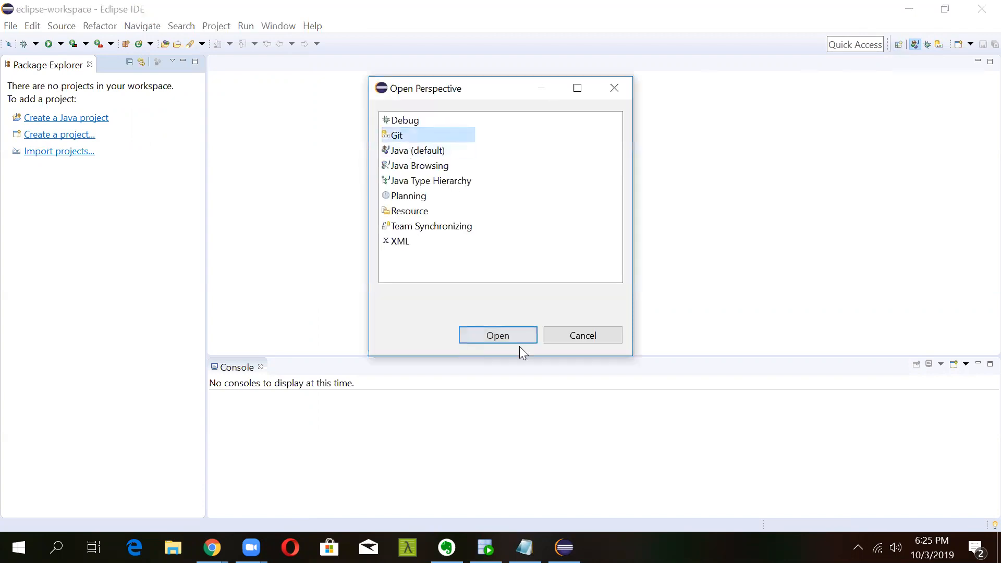
click(570, 339)
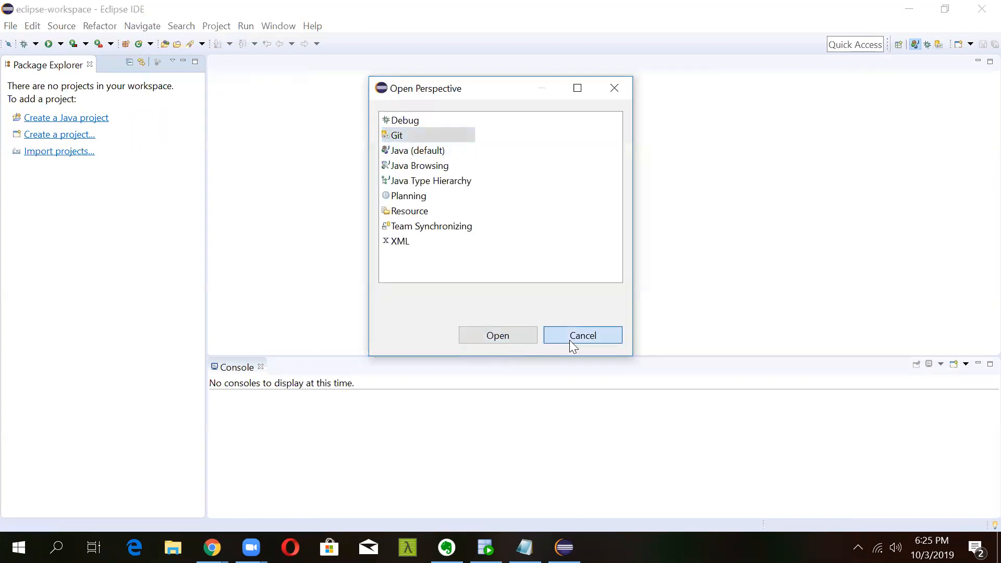
click(940, 45)
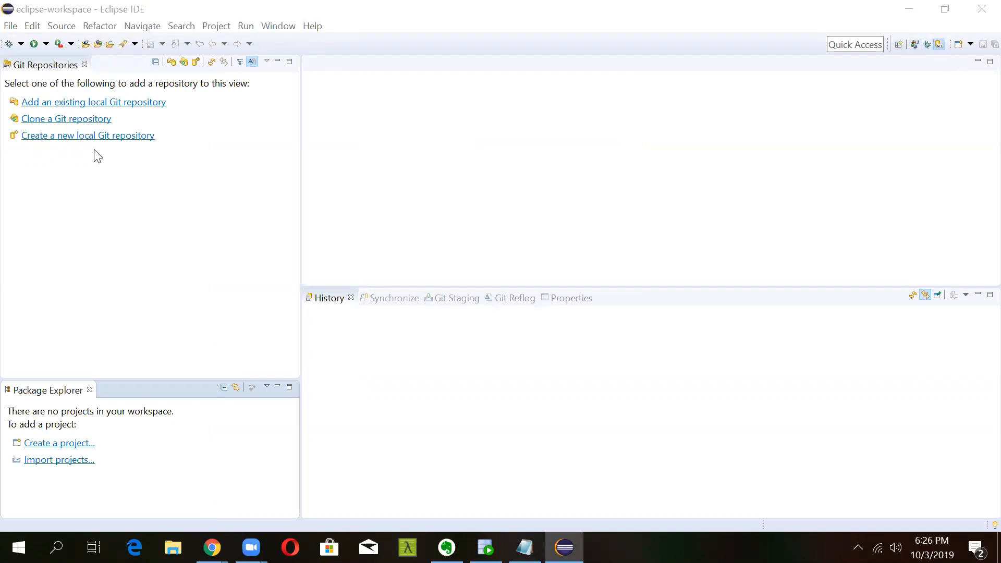
click(62, 121)
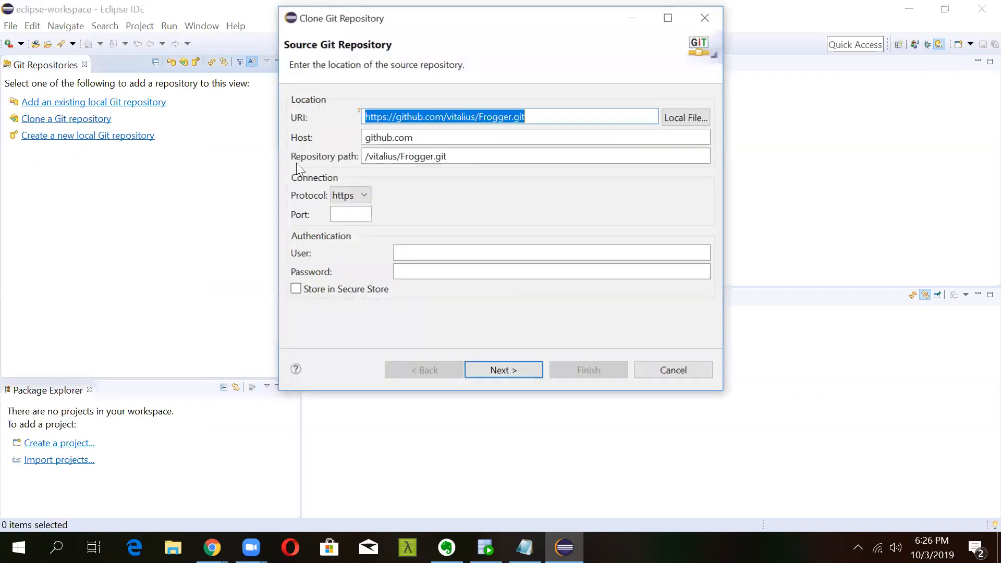
click(524, 547)
drag(462, 288, 130, 276)
key(ctrl+c)
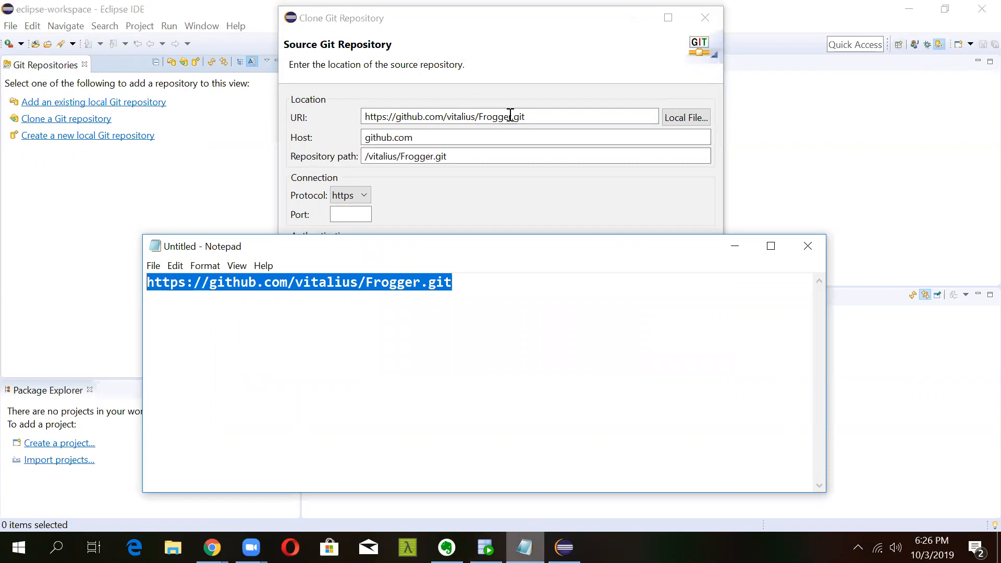
click(509, 116)
drag(560, 118, 324, 104)
key(ctrl+v)
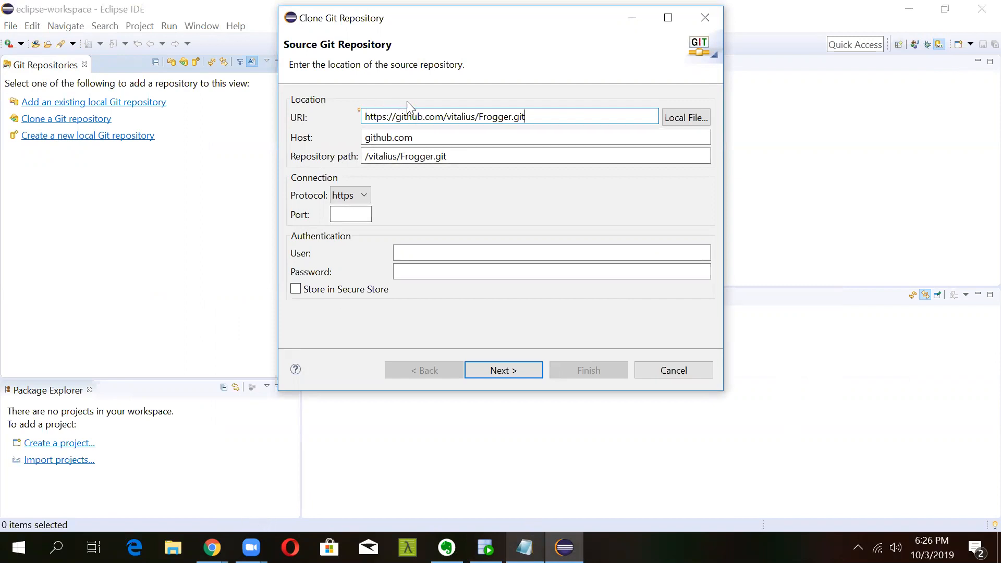
mouse_move(211, 547)
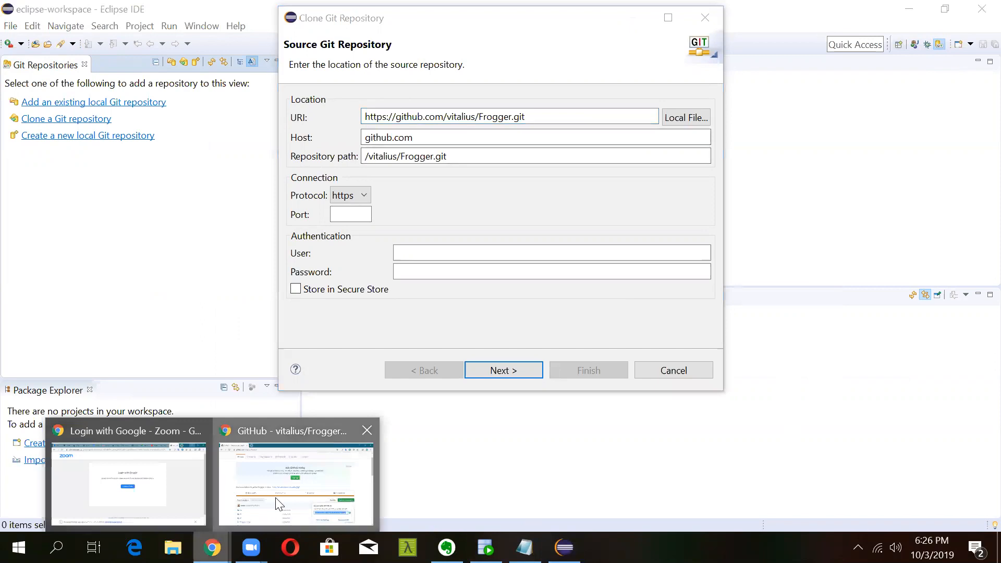
click(296, 475)
key(alt+Tab)
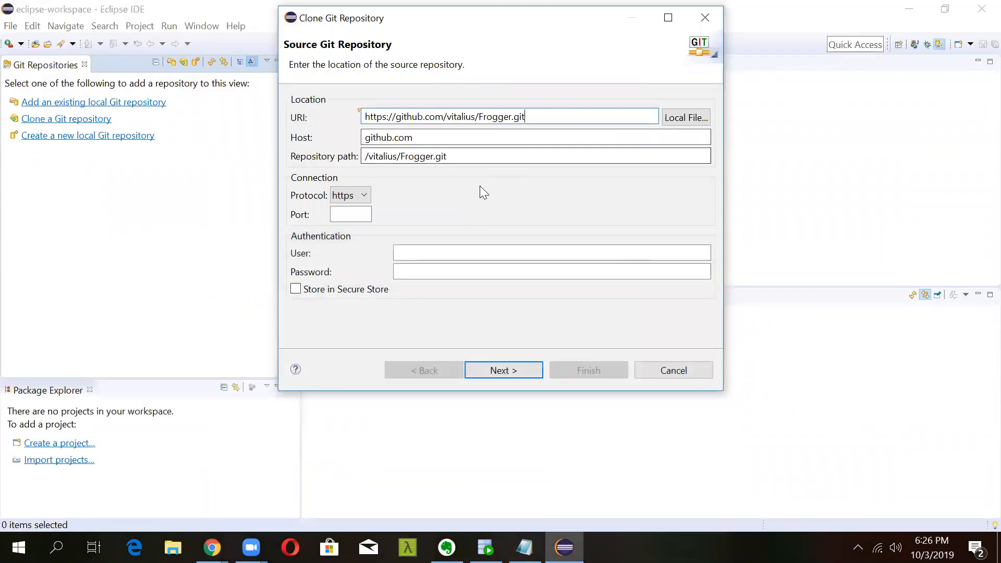
Step: Clone the add-license-1 and master branches with master as initial branch into the default git\Frogger directory, and select the cloned repository
click(454, 272)
click(495, 372)
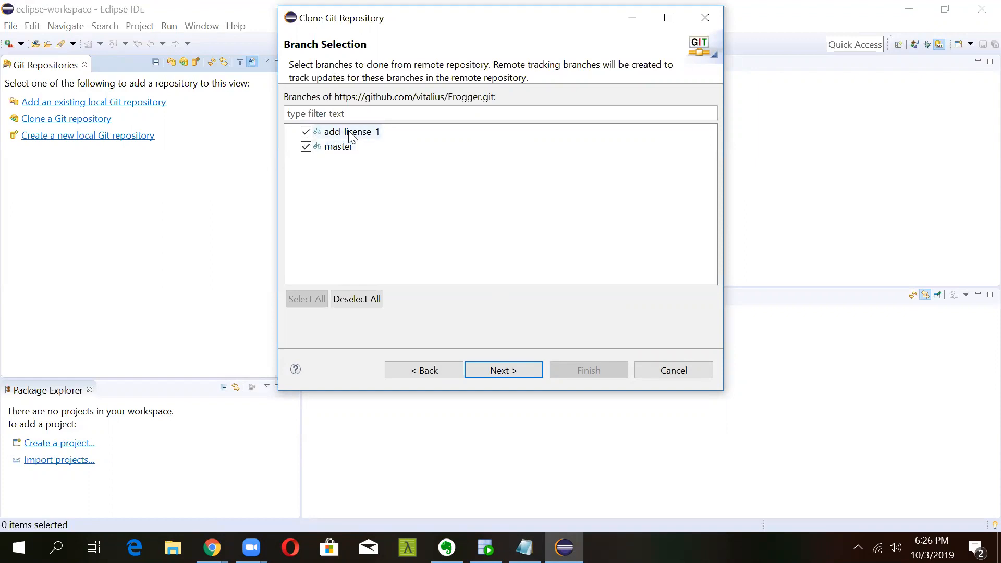
click(478, 371)
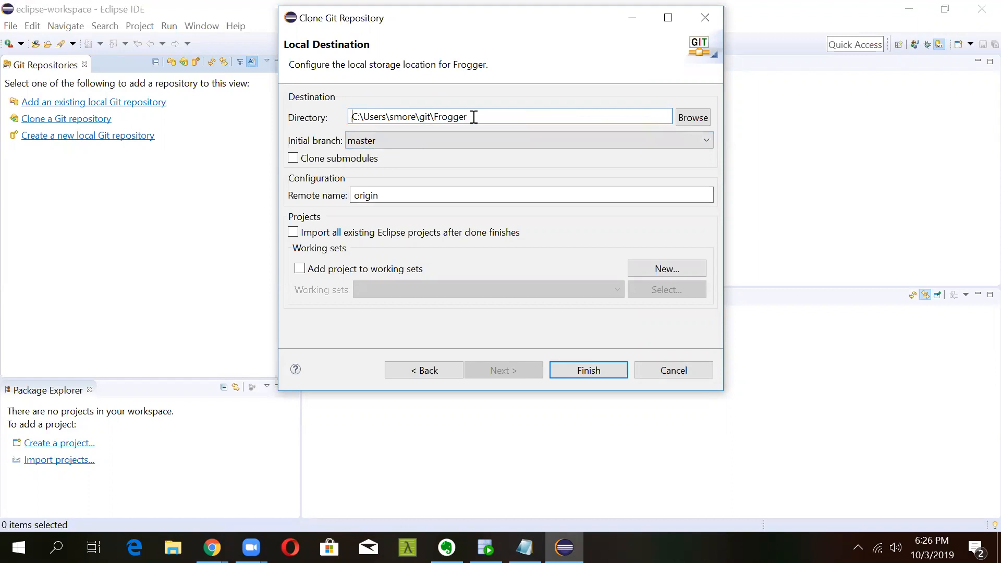
click(577, 370)
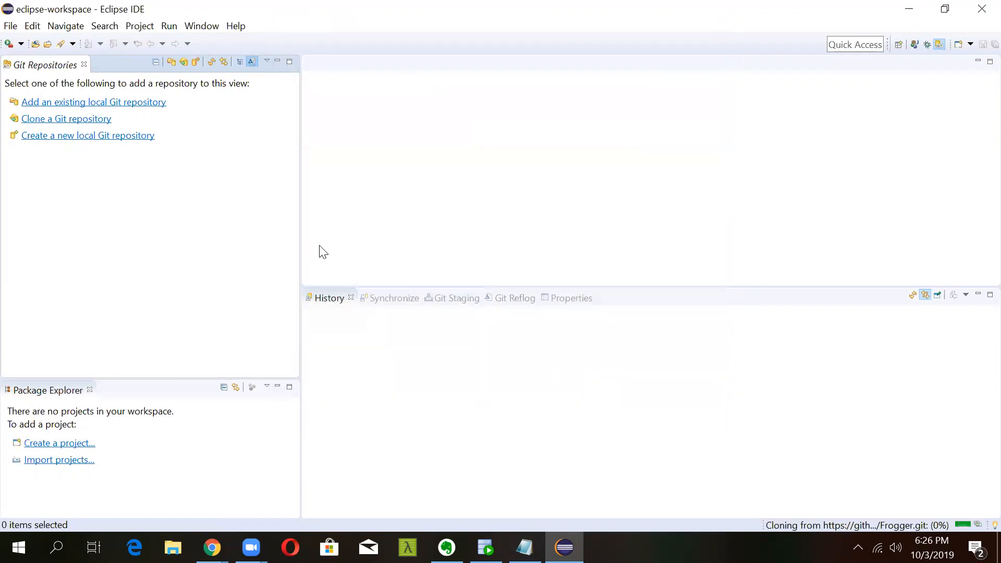
drag(300, 236, 294, 238)
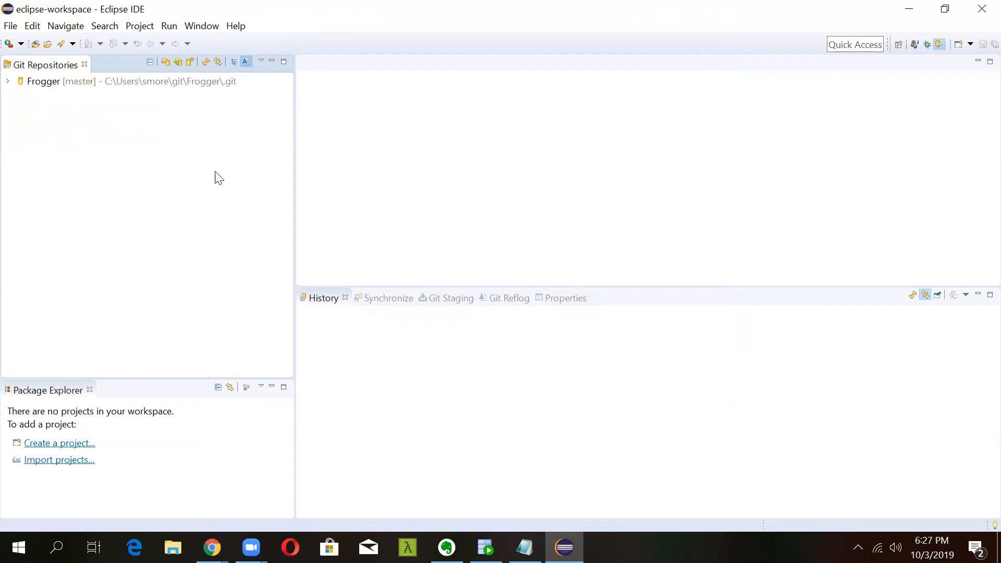
click(48, 87)
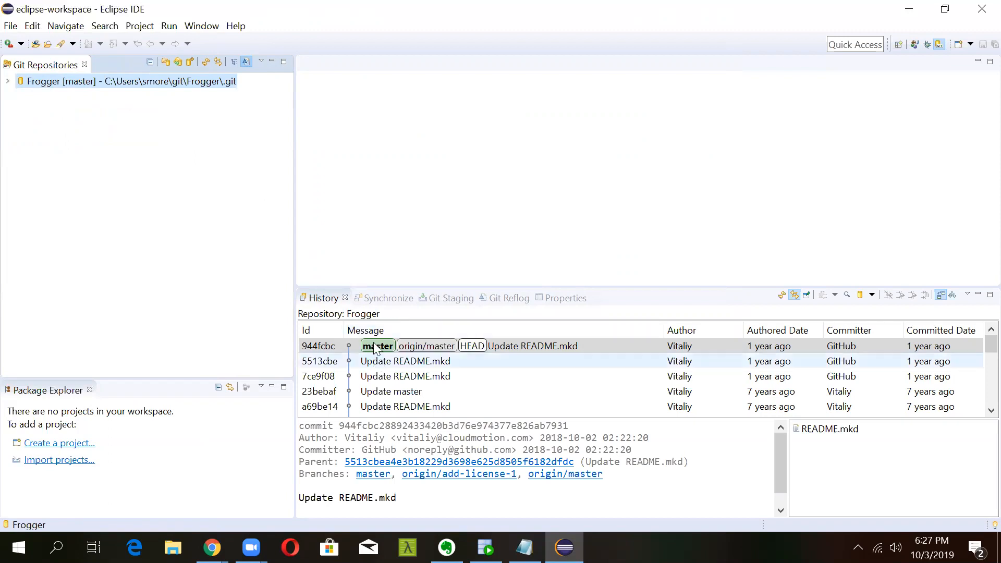
Step: Switch to File Explorer, inspect the cloned files in the git\Frogger folder of the C: drive user profile, and return to Eclipse
click(173, 548)
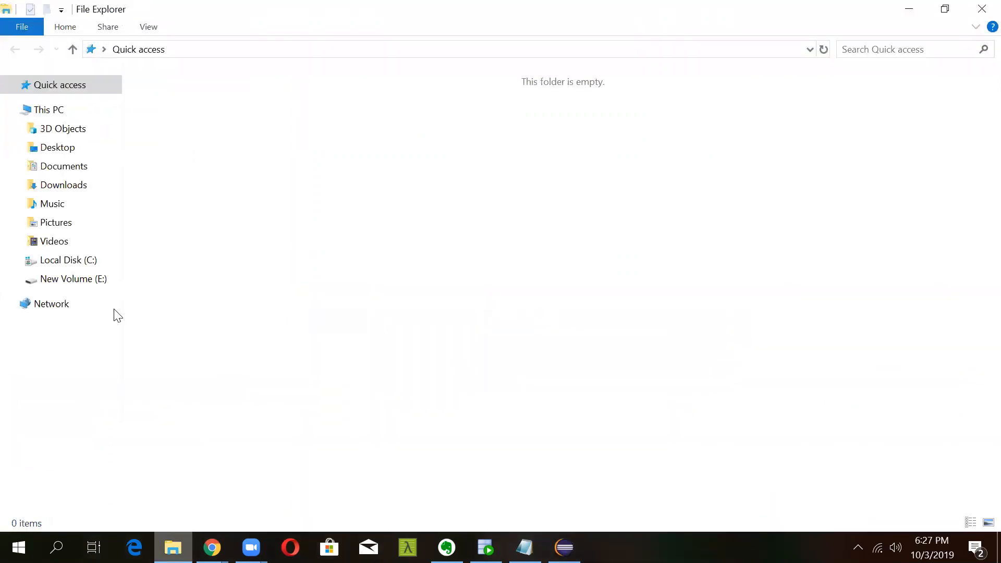
click(86, 263)
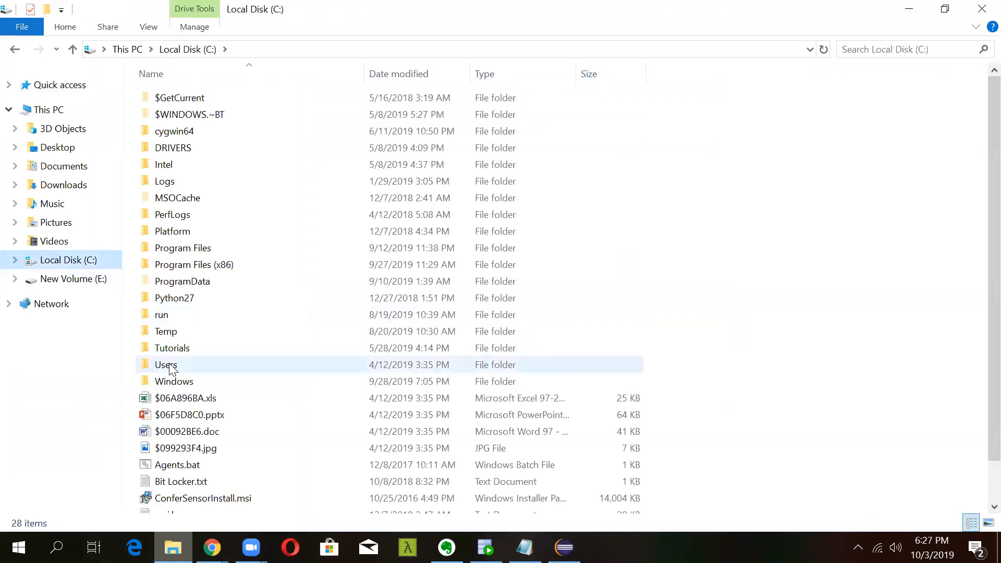
double_click(170, 365)
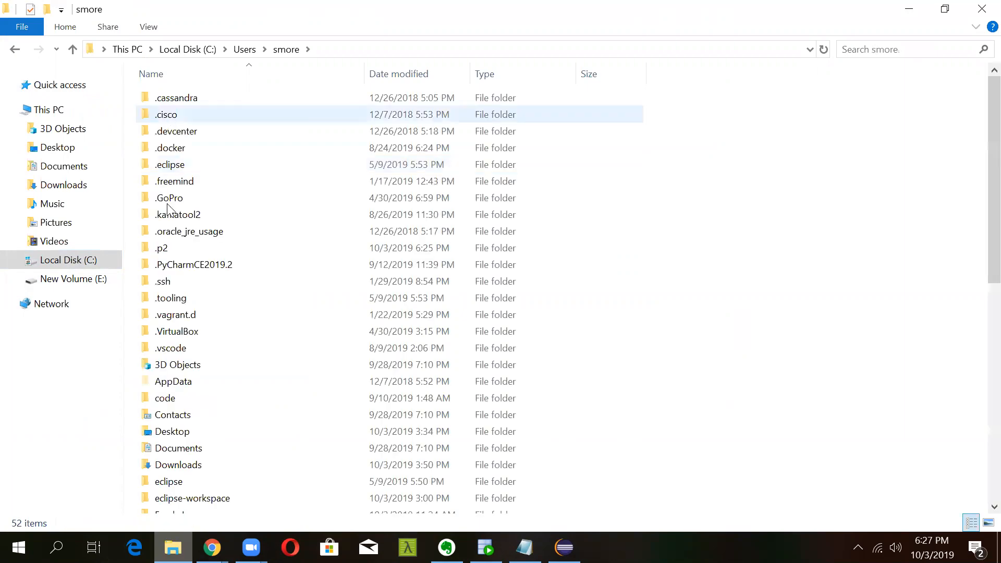
click(168, 203)
key(g)
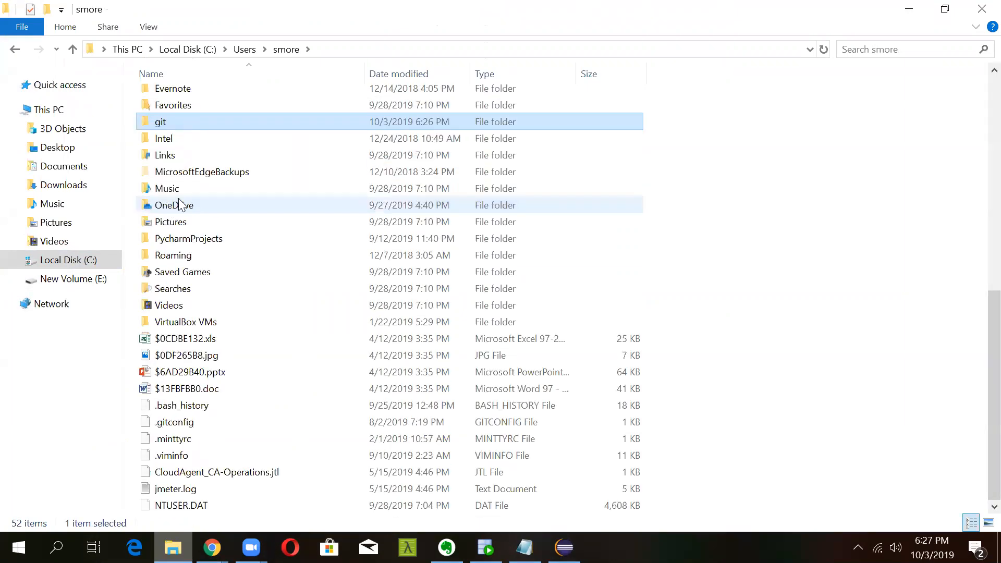
double_click(179, 119)
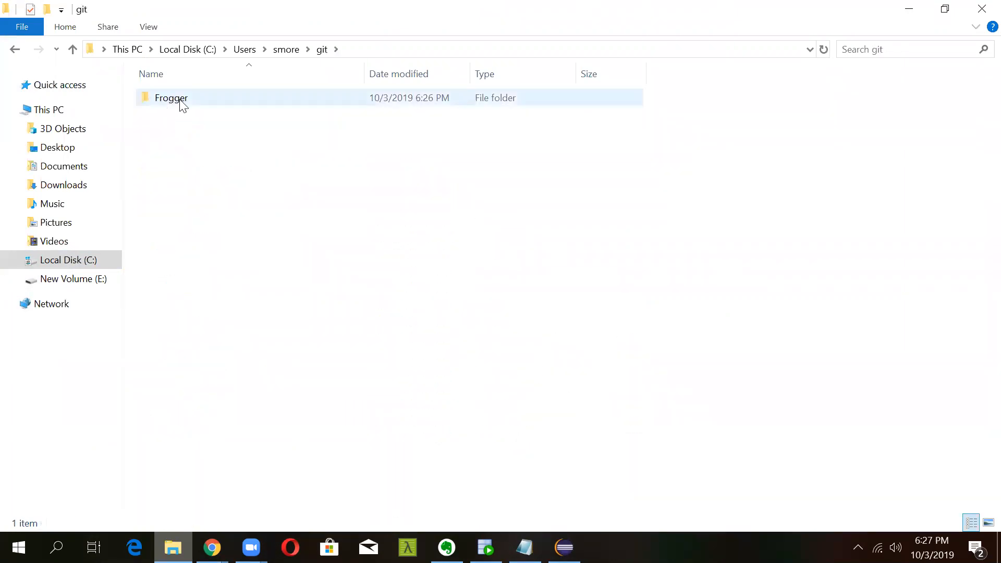
double_click(168, 101)
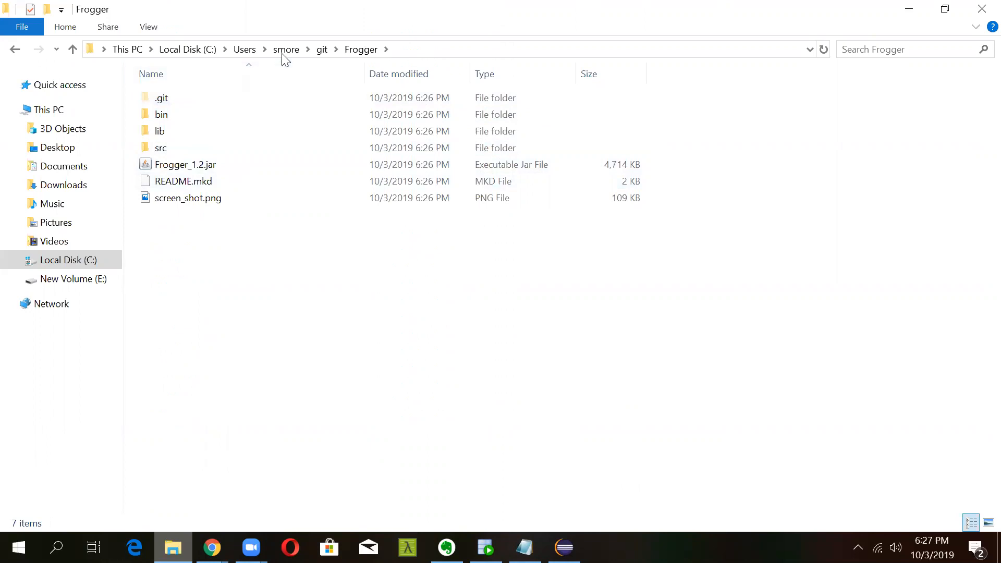
click(910, 10)
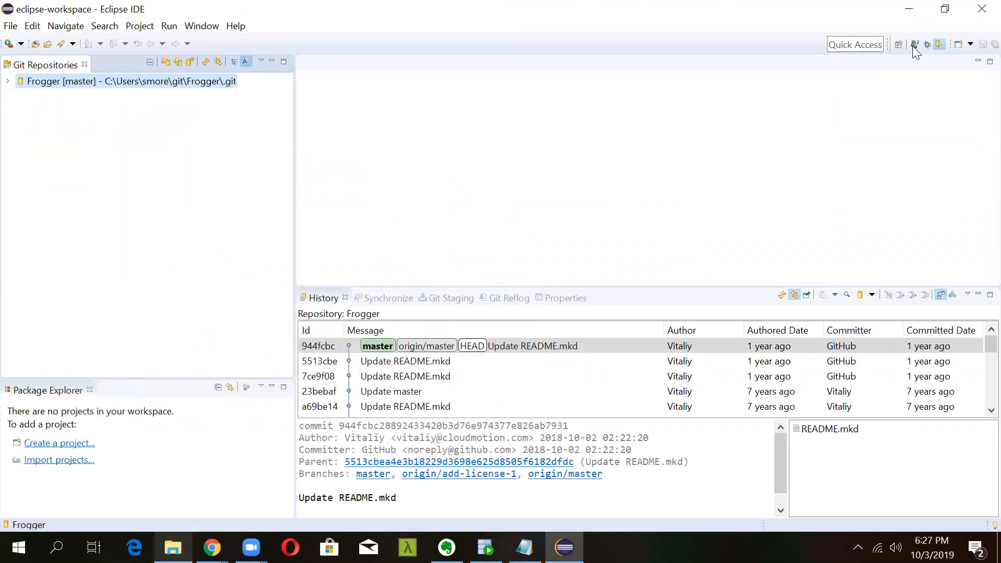
Step: Switch to the Java perspective and start importing projects with the Projects from Git wizard
click(914, 45)
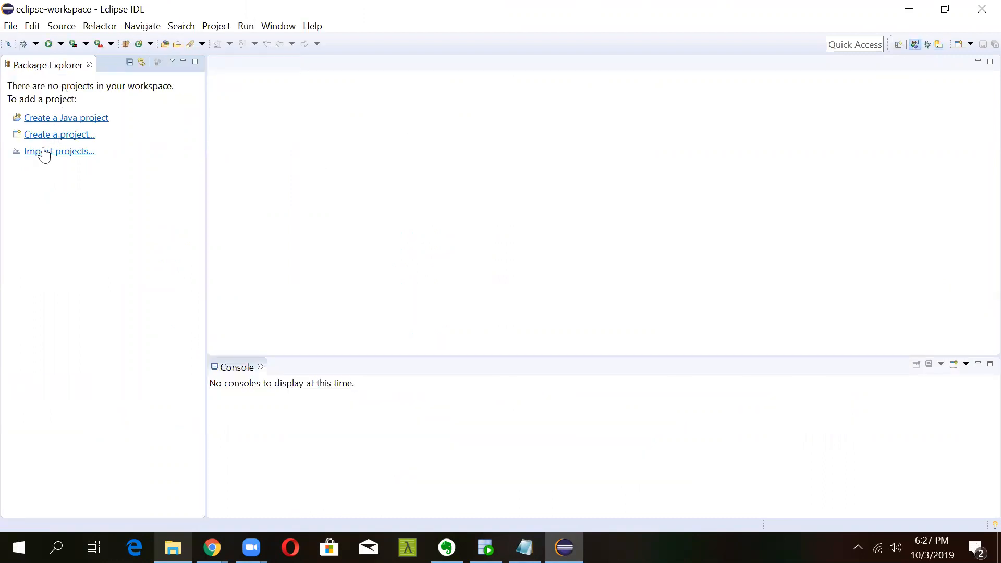
click(60, 155)
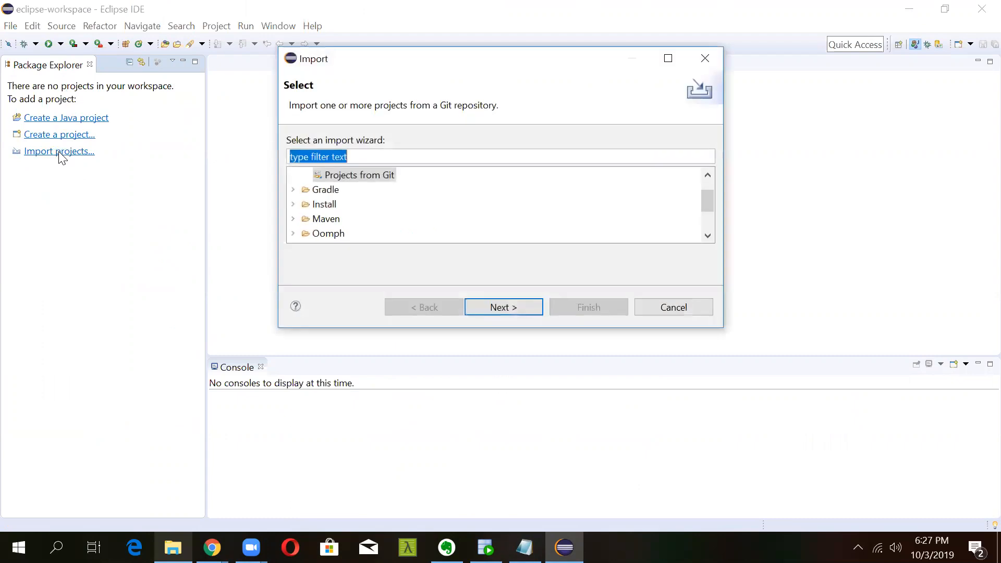
click(356, 174)
click(708, 175)
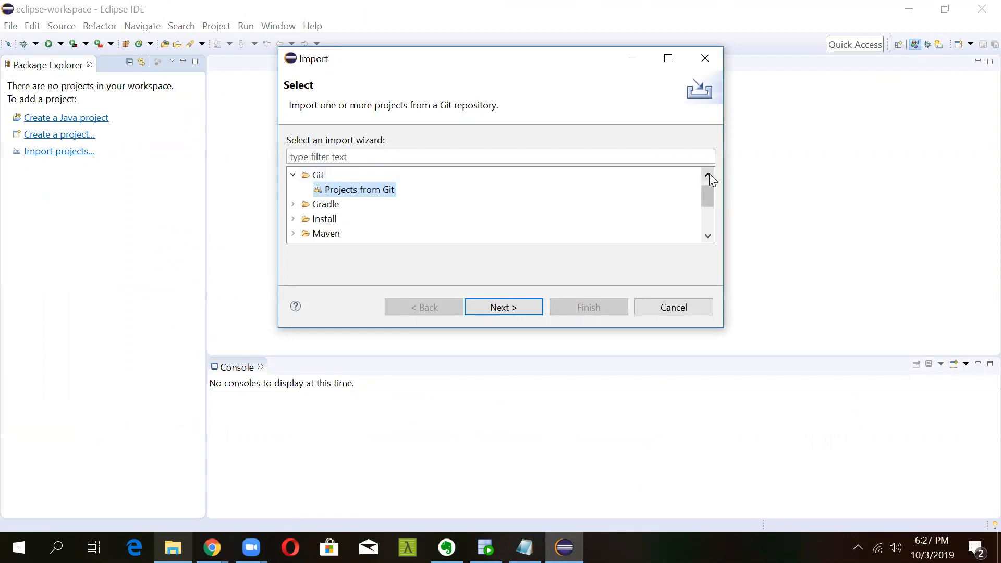
click(707, 176)
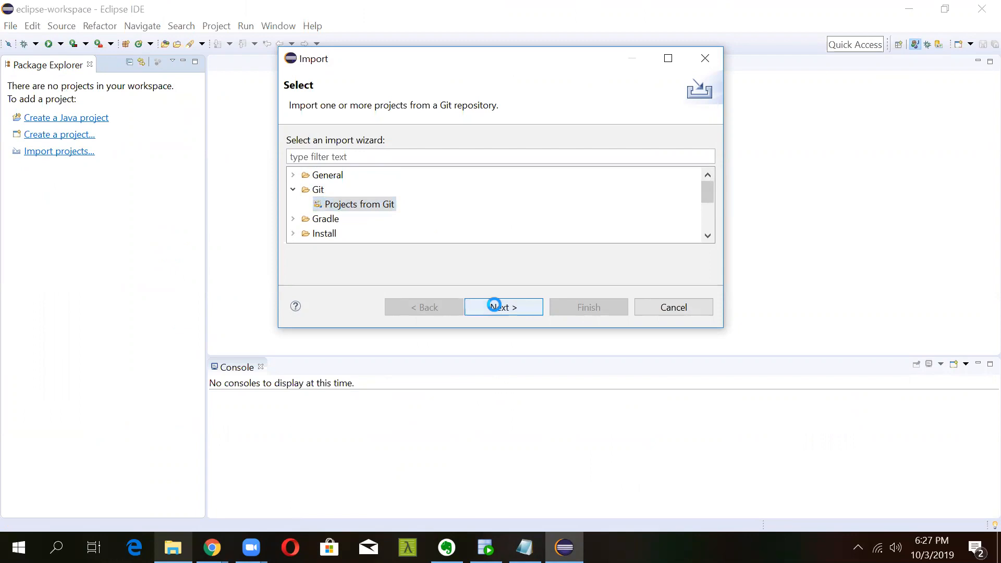
click(503, 307)
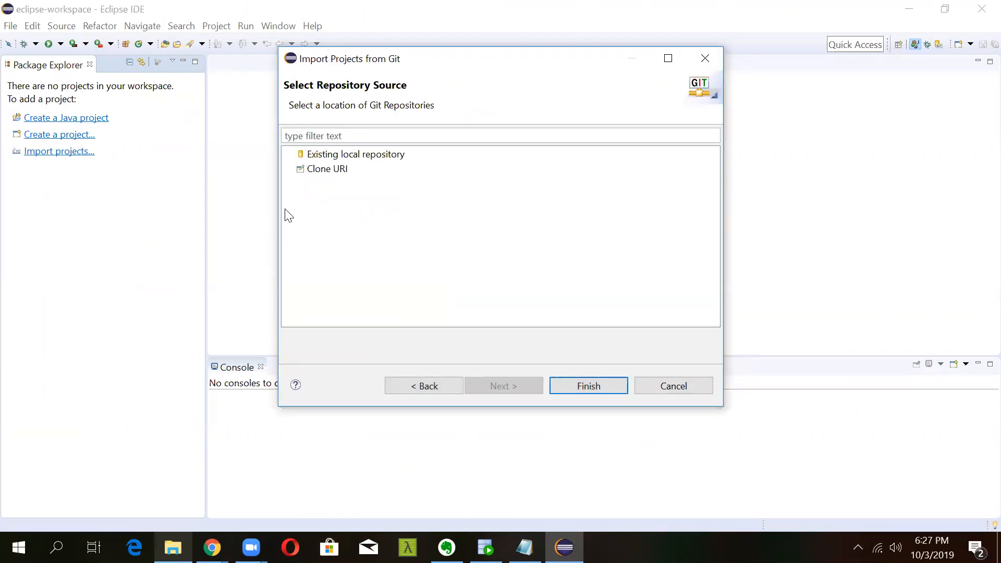
Step: Import from the existing local repository Frogger [master] using the New Project wizard
click(327, 154)
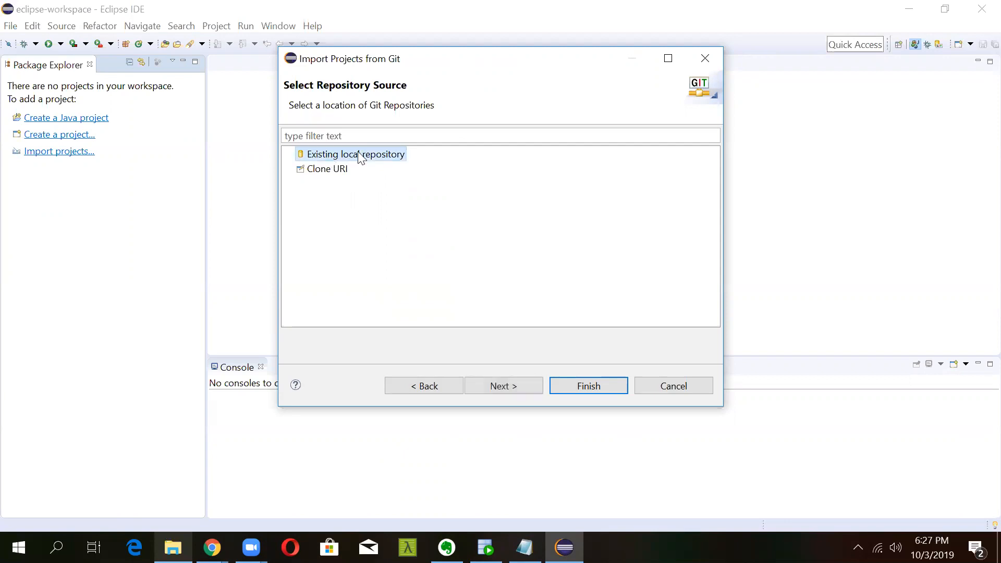
click(503, 386)
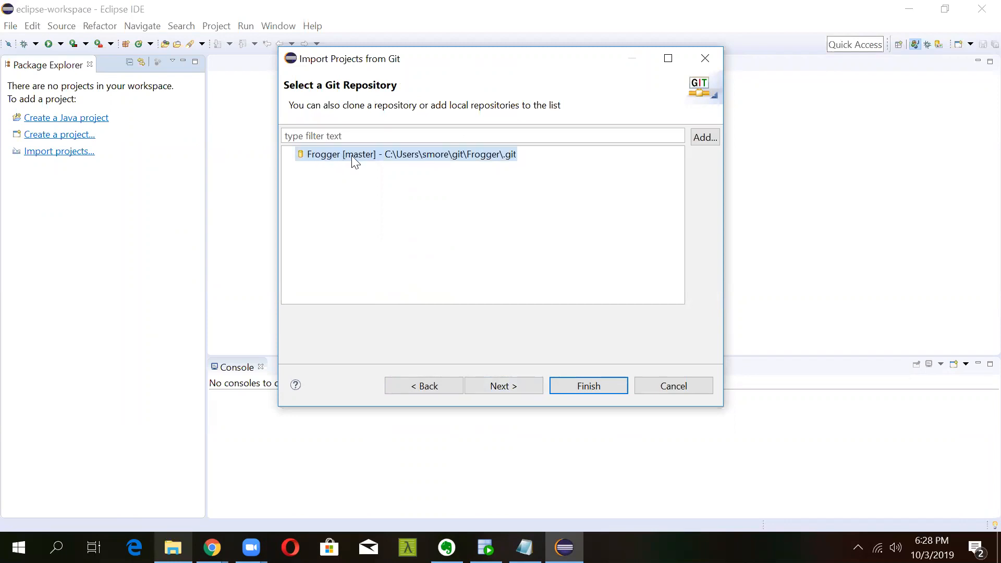
click(491, 389)
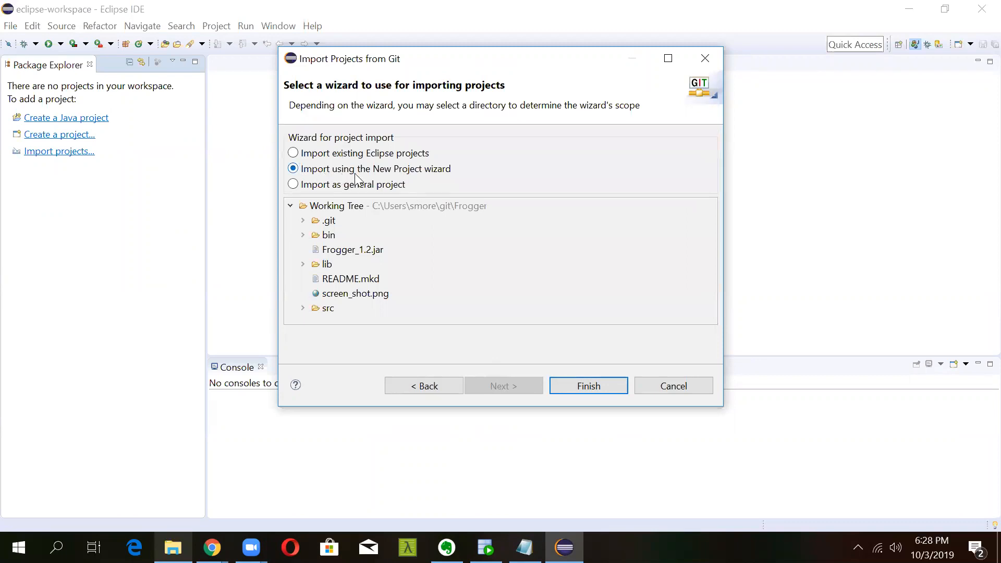
click(587, 386)
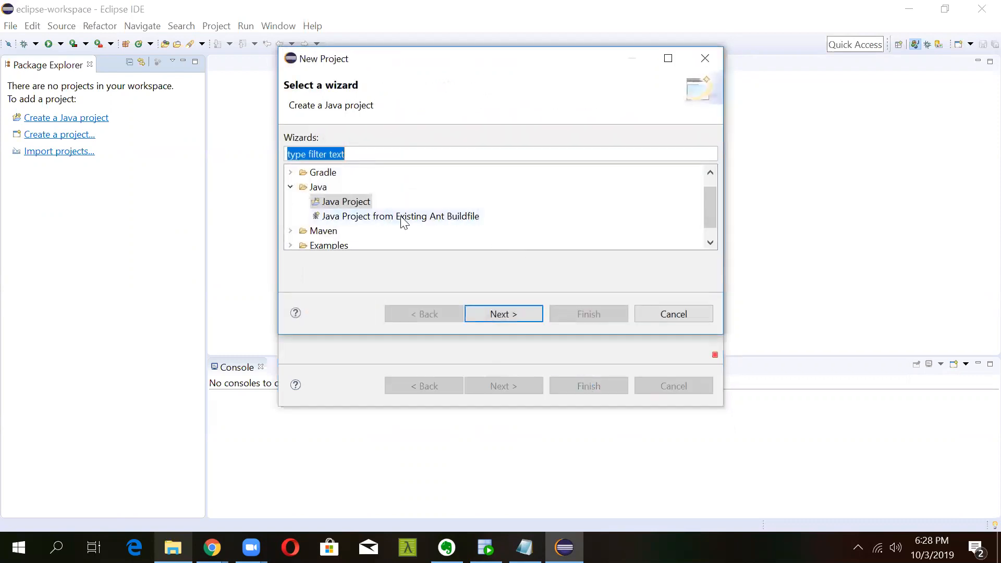
Step: Choose the Java Project wizard and name the new project frogger
click(340, 205)
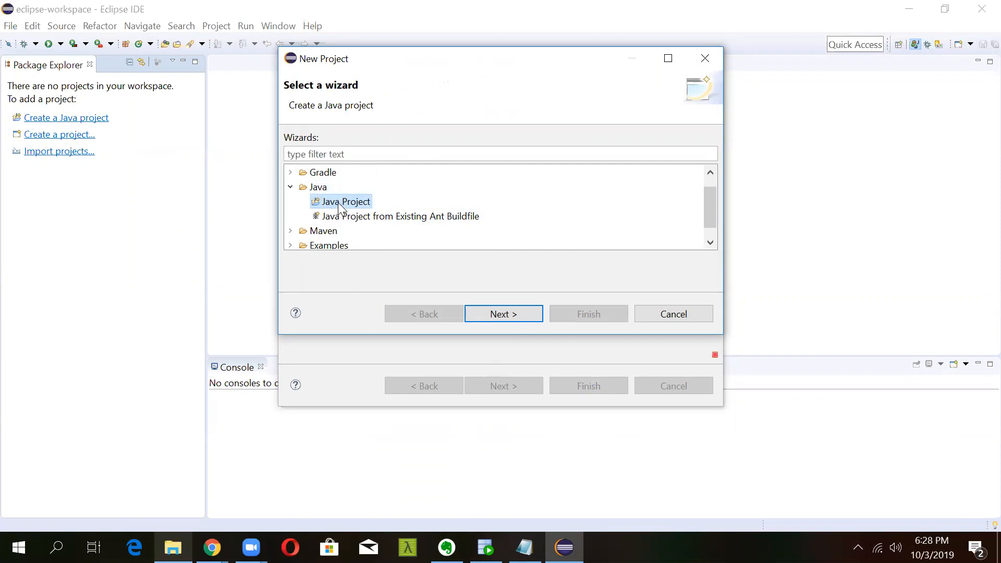
click(498, 314)
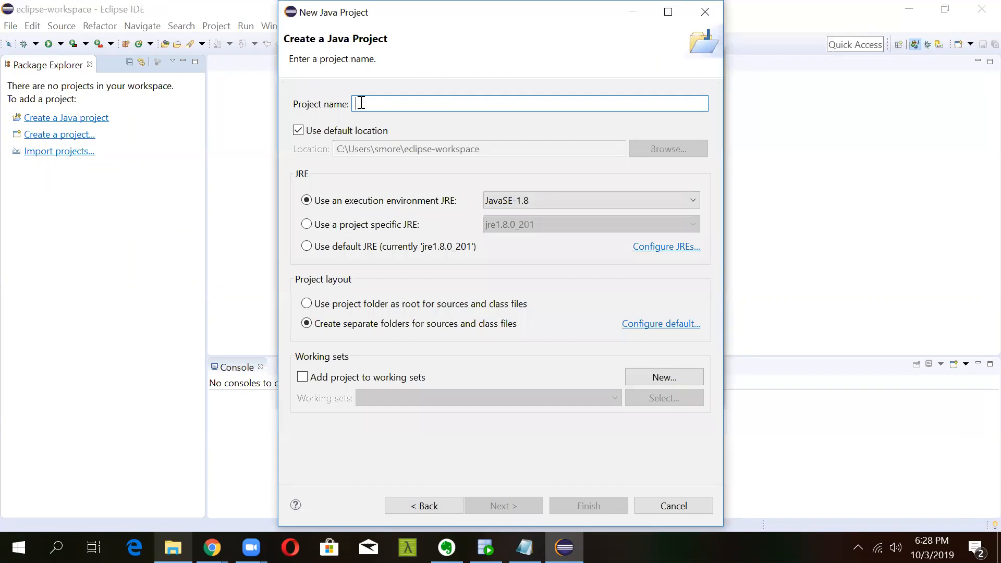
text(frogger)
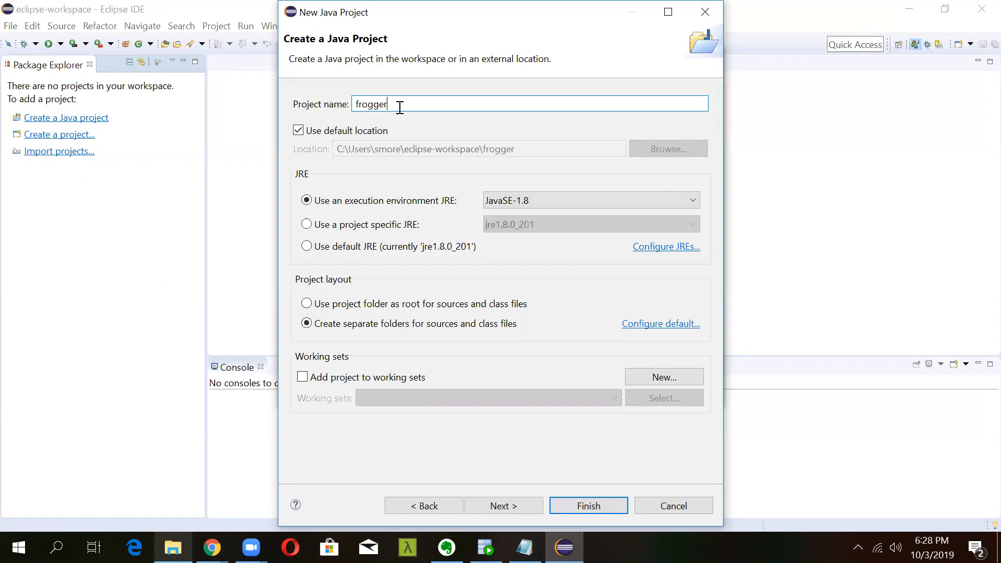
Step: Replace the default location with the git\Frogger folder in the C: drive user profile and create the Java project
click(300, 134)
click(642, 153)
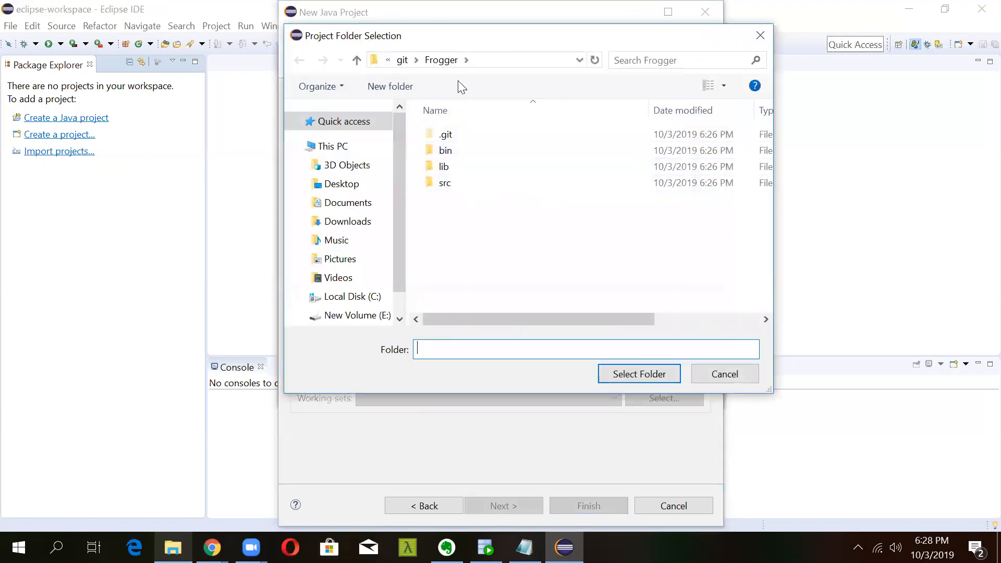
click(401, 61)
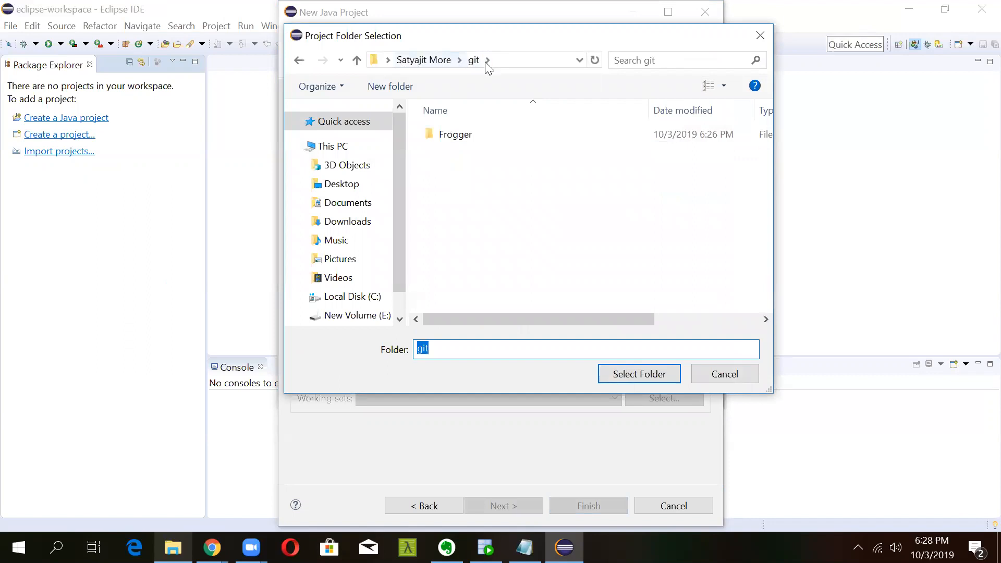
click(362, 297)
scroll(477, 236, down, 2)
double_click(465, 289)
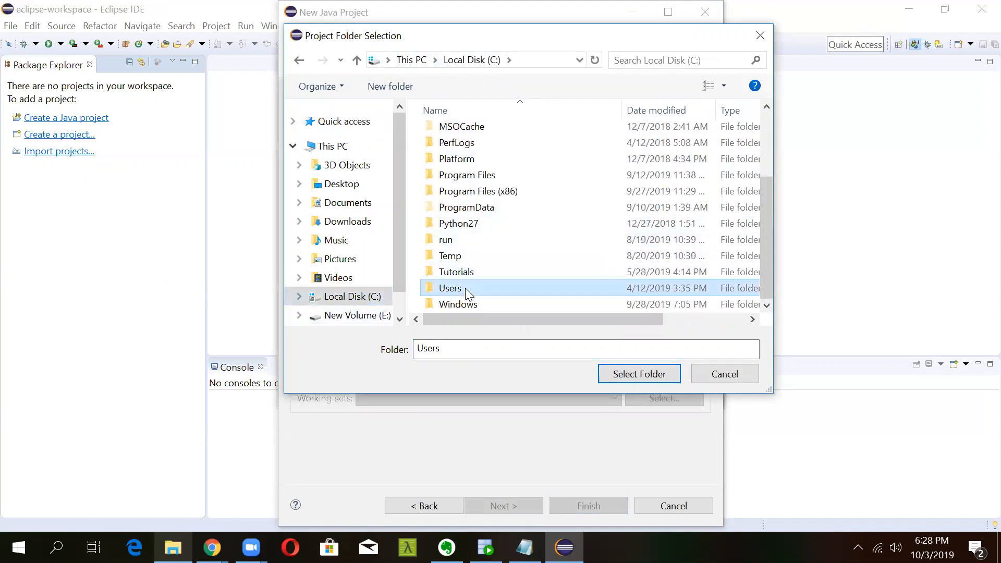
double_click(452, 200)
click(465, 183)
key(g)
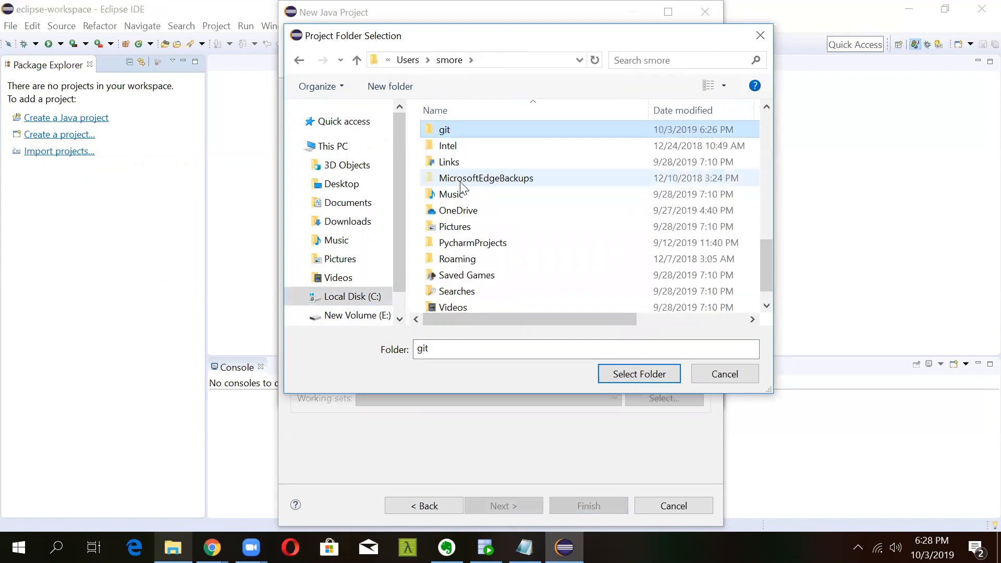
double_click(448, 135)
click(459, 136)
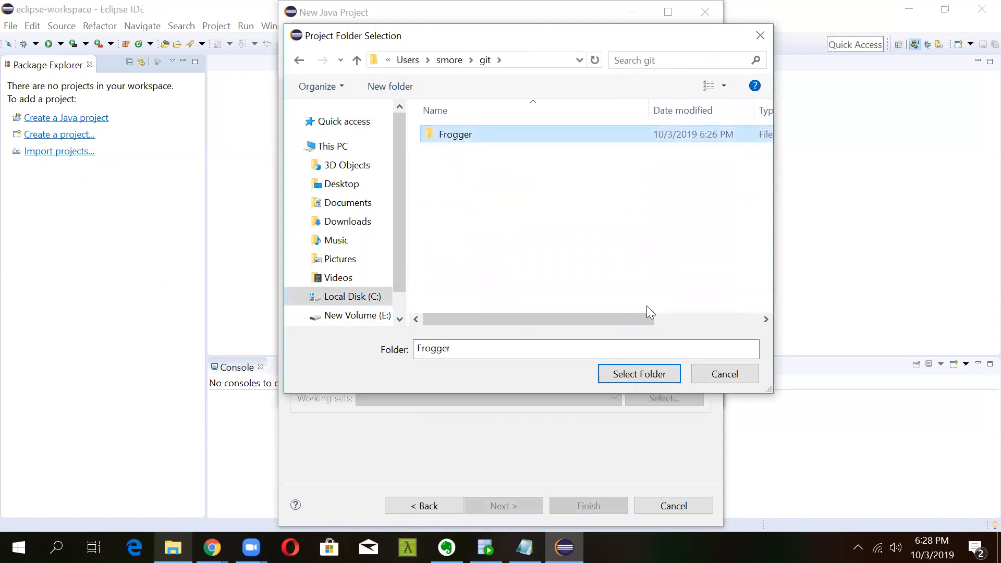
click(638, 374)
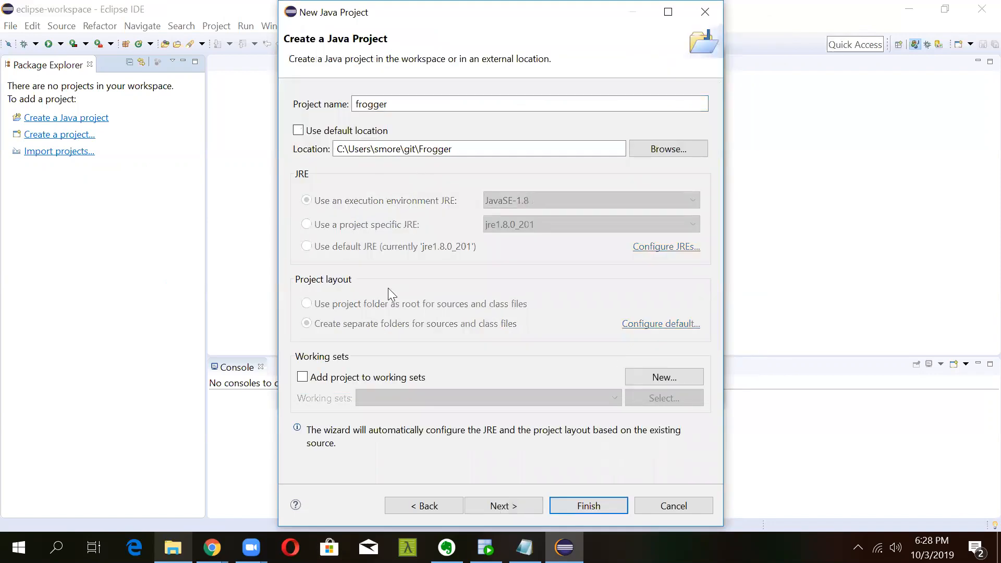
click(584, 505)
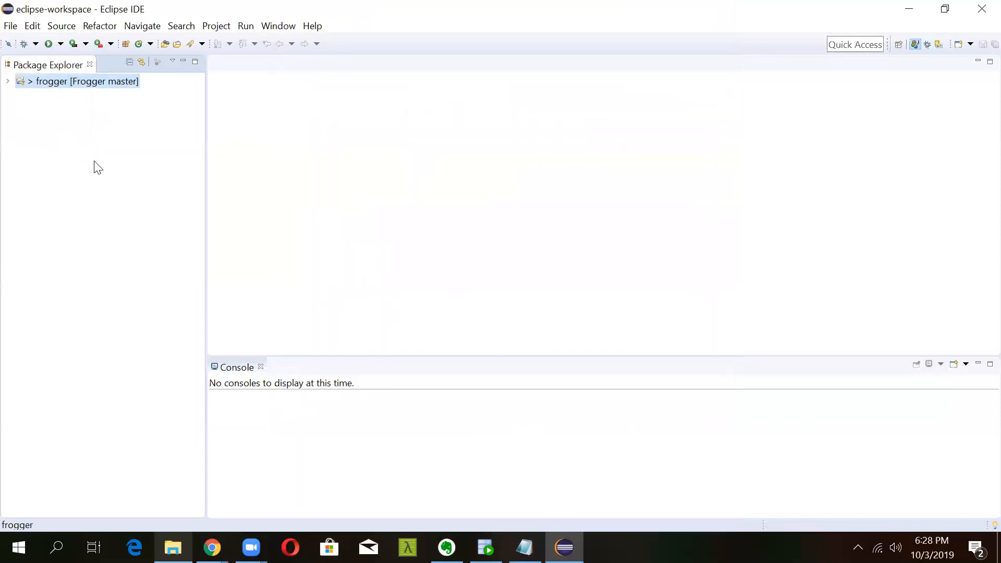
Step: Expand the frogger project's src folder and its frogger package to examine the Java source files
click(9, 82)
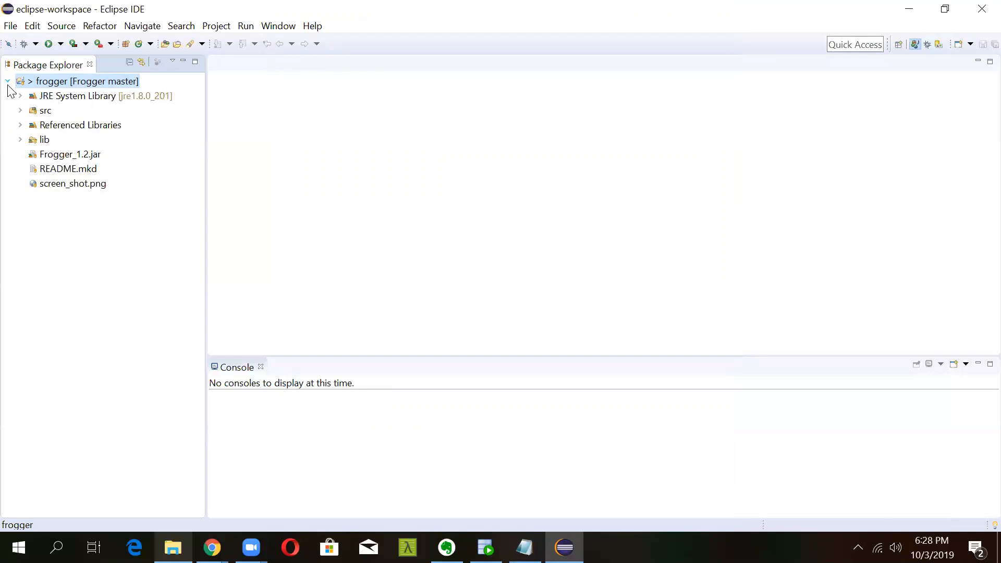
click(20, 111)
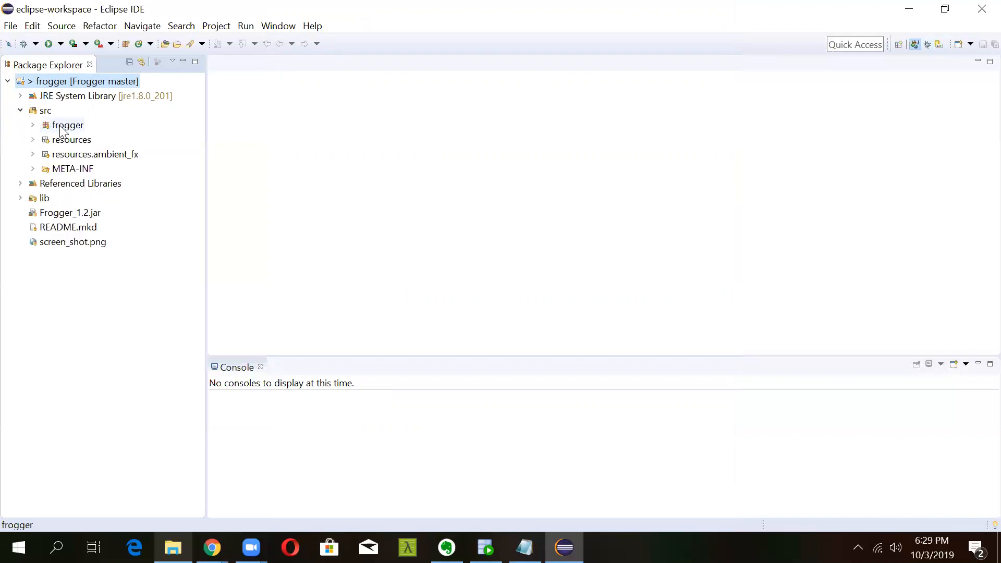
click(67, 126)
click(33, 125)
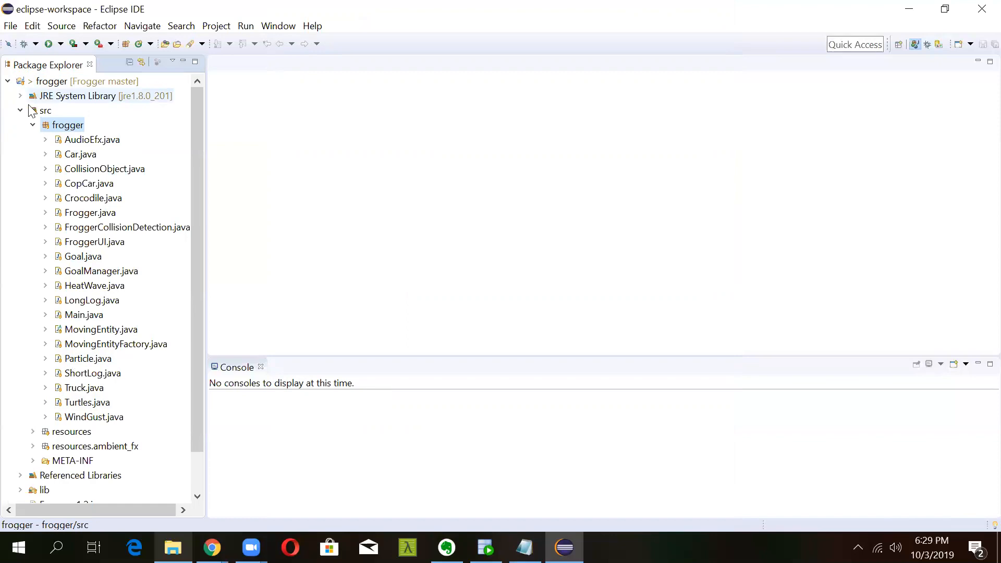
Step: Run the frogger project as a Java application with Main - frogger as the main type and start playing the game
click(58, 81)
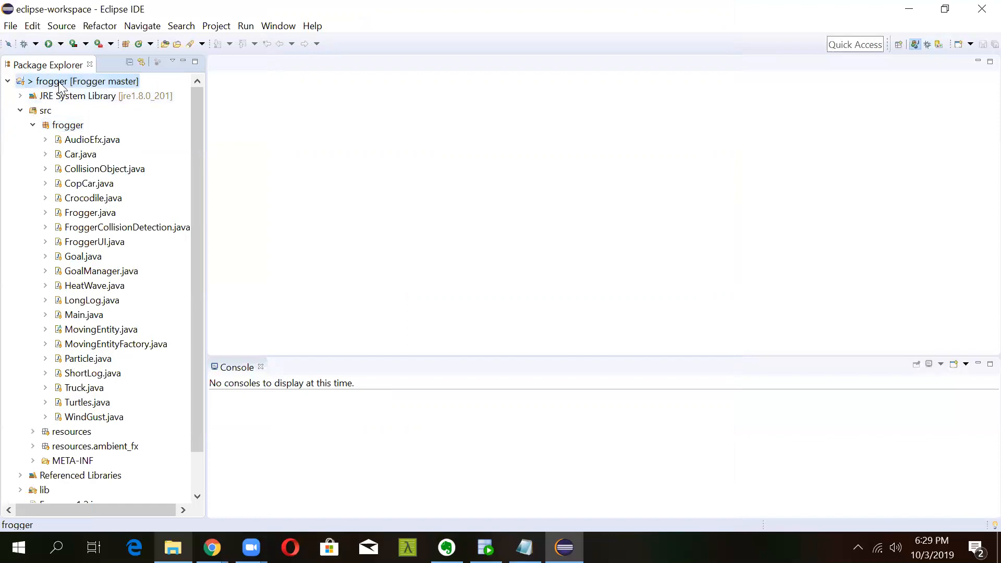
right_click(61, 85)
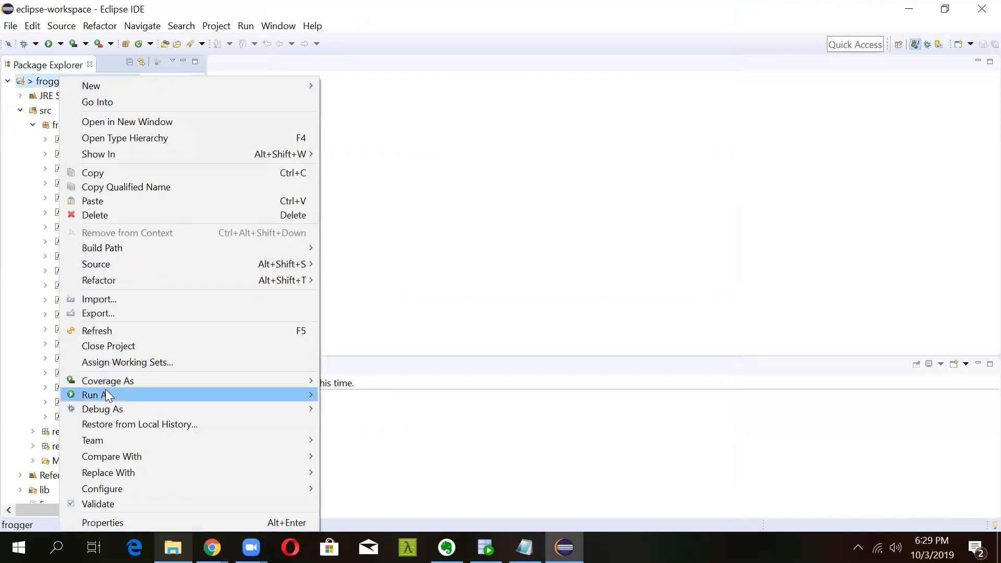
mouse_move(154, 394)
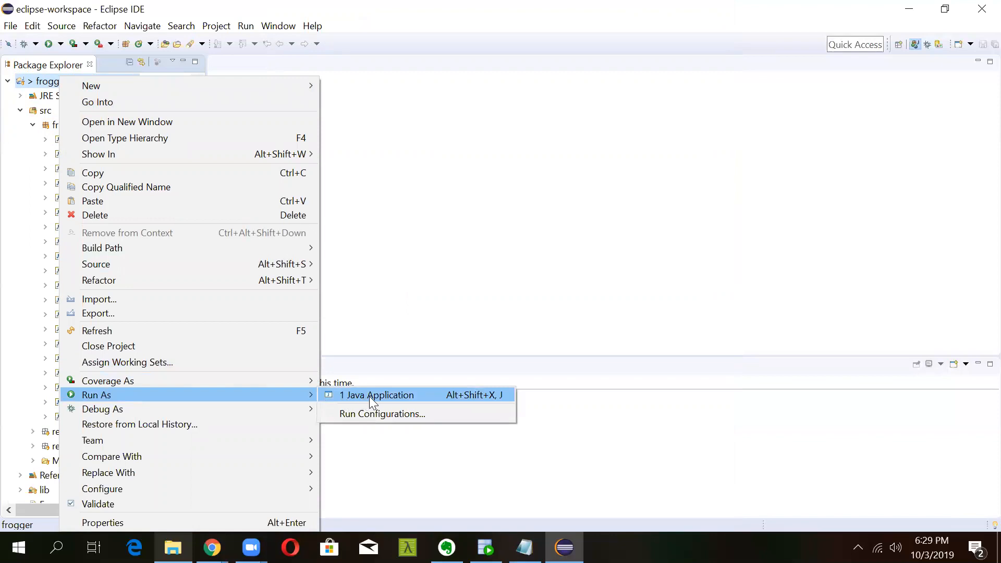
click(401, 395)
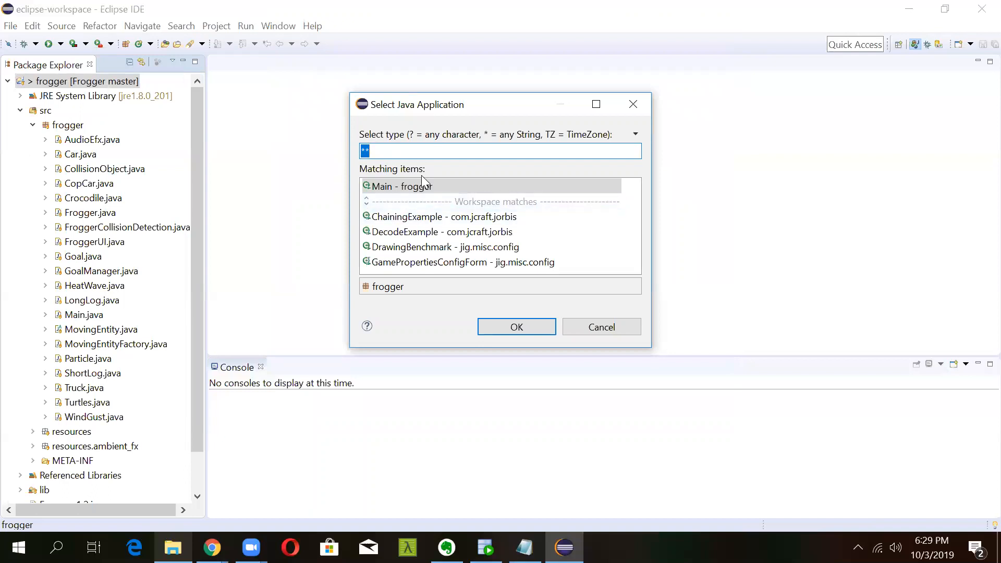
click(384, 185)
click(503, 326)
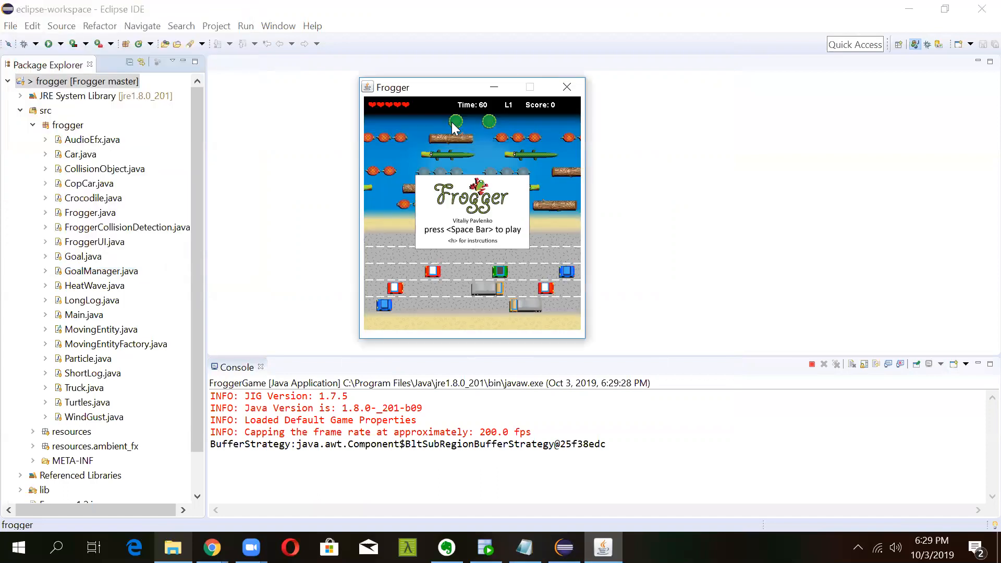
key(space)
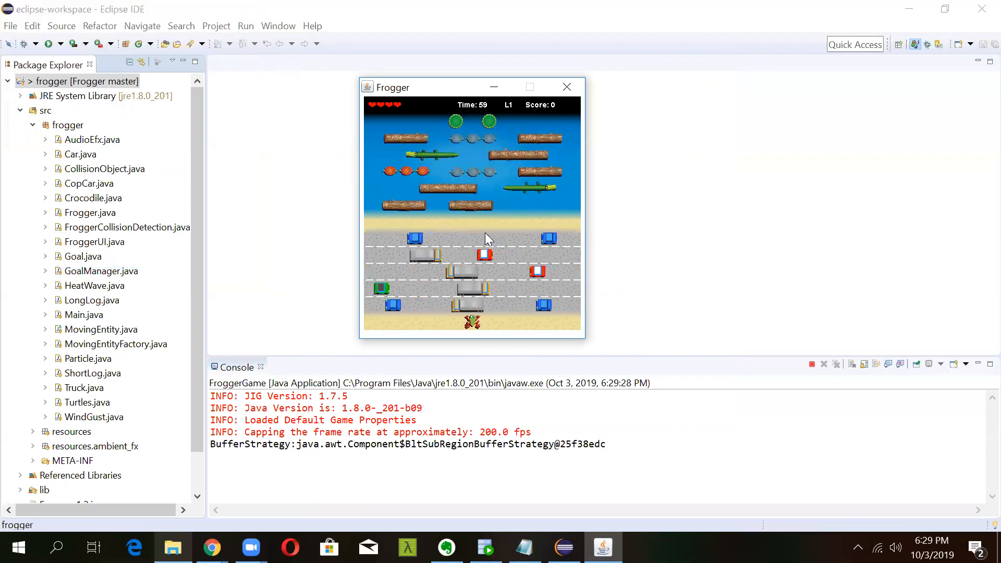
Step: Minimize the Eclipse and Notepad windows and bring the running Frogger game window to the front
click(817, 84)
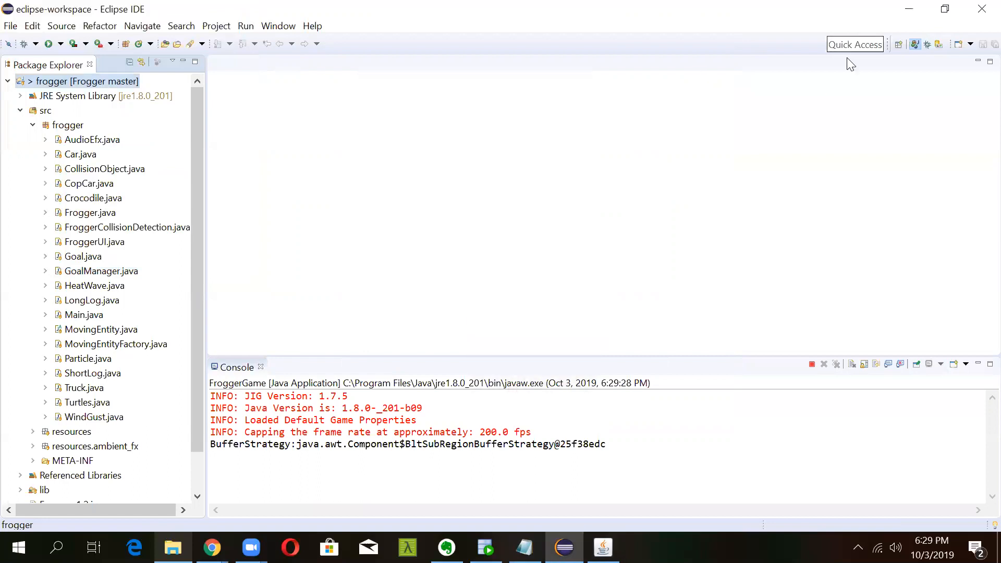
click(909, 8)
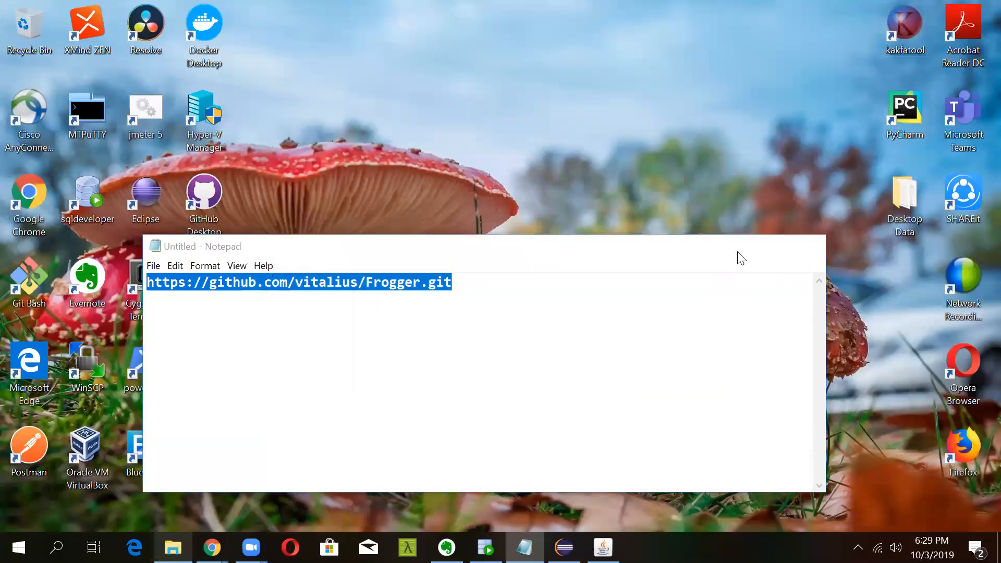
click(736, 250)
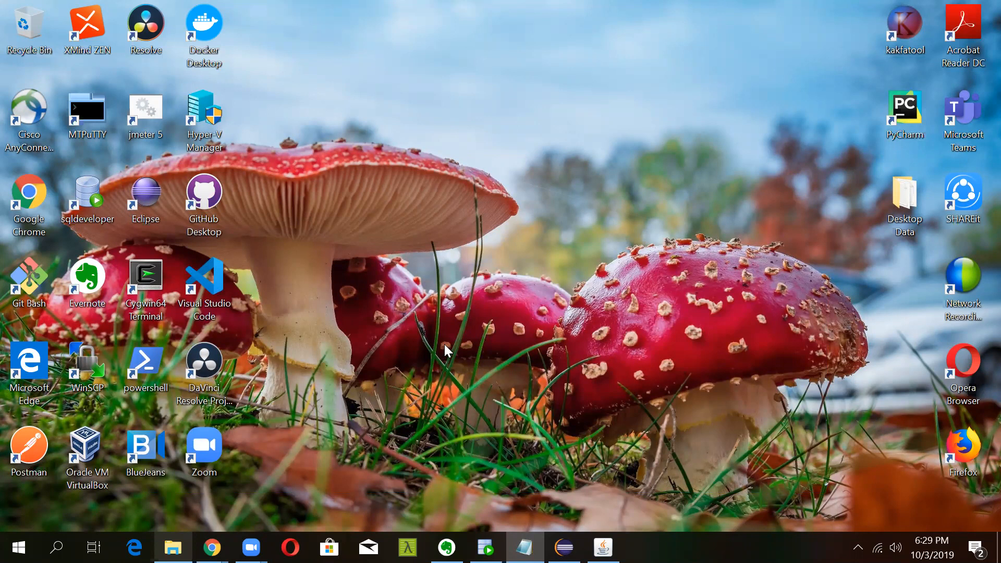
click(603, 547)
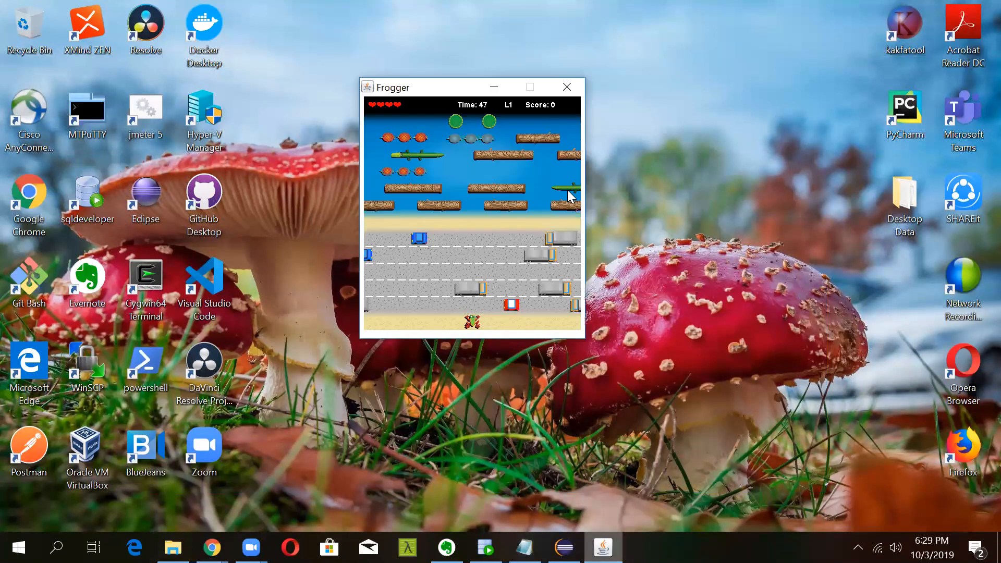